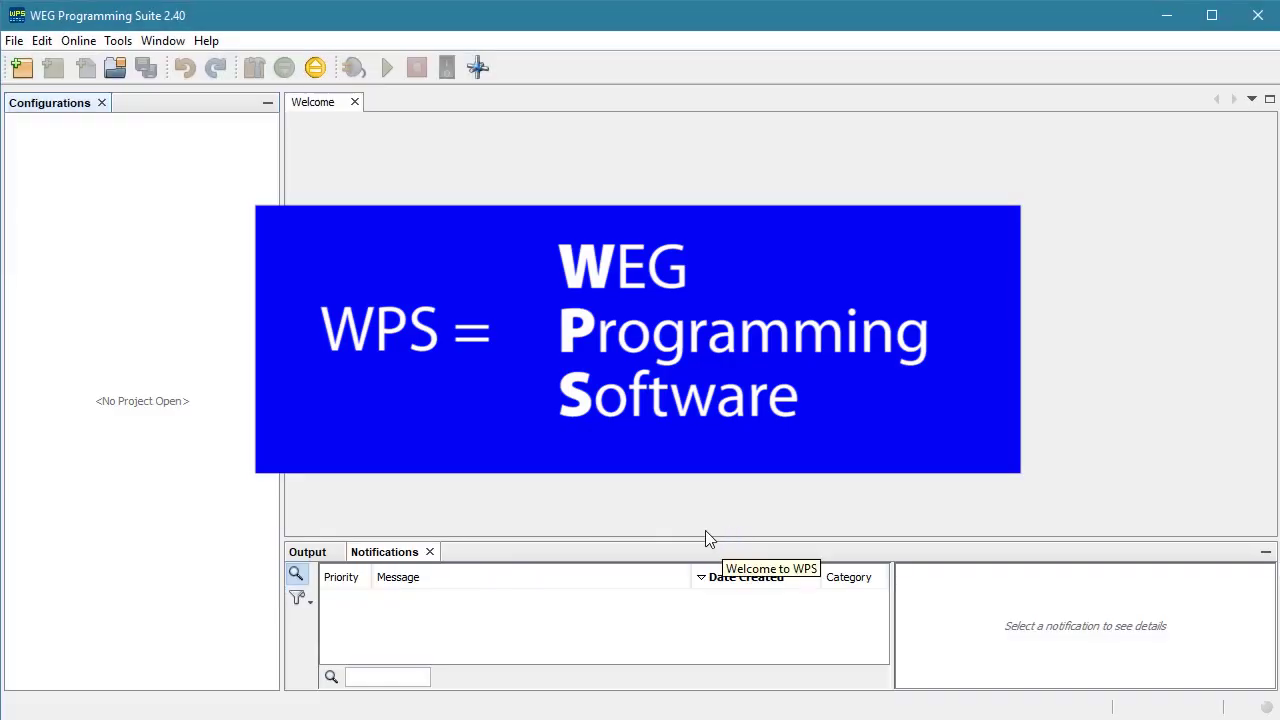
Step: Launch the New Configuration wizard from the toolbar
left_click(15, 41)
Step: Enter configuration name 'SoftPLC Demo' and resource 'SoftPLC_Demo_Drive', then advance the wizard
left_click(40, 64)
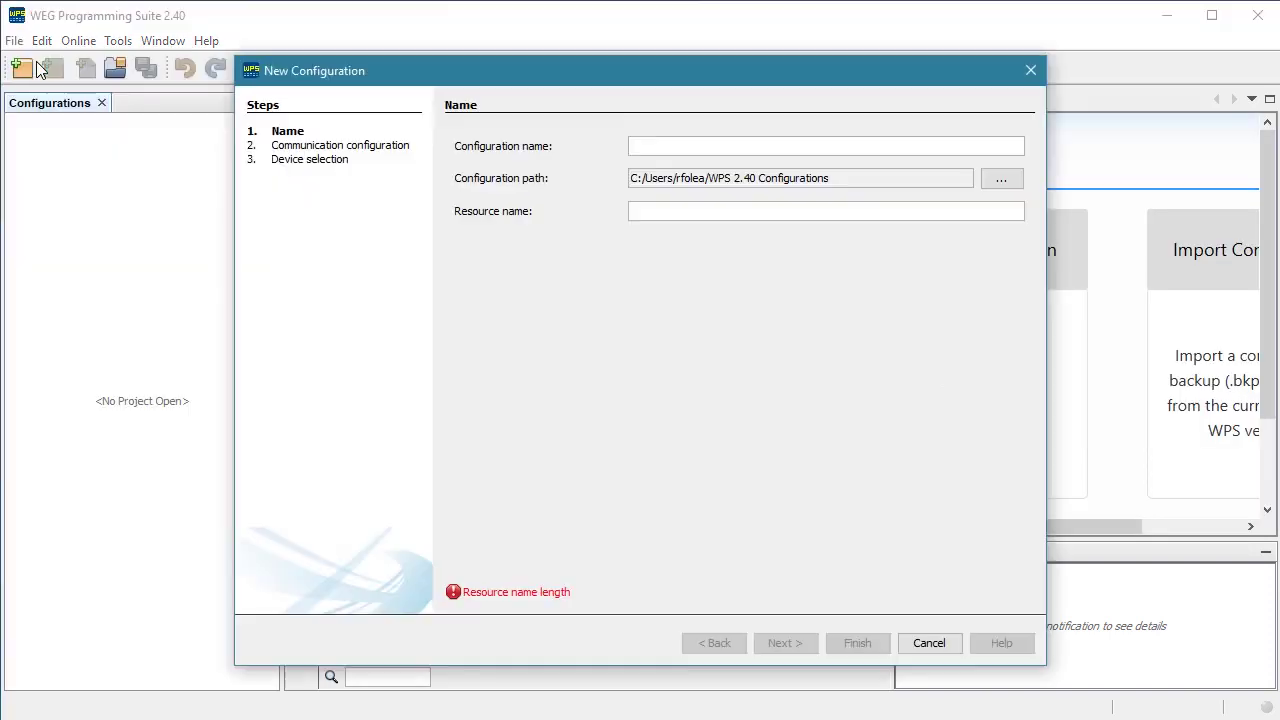
type("SoftPLC Demo")
key("Tab")
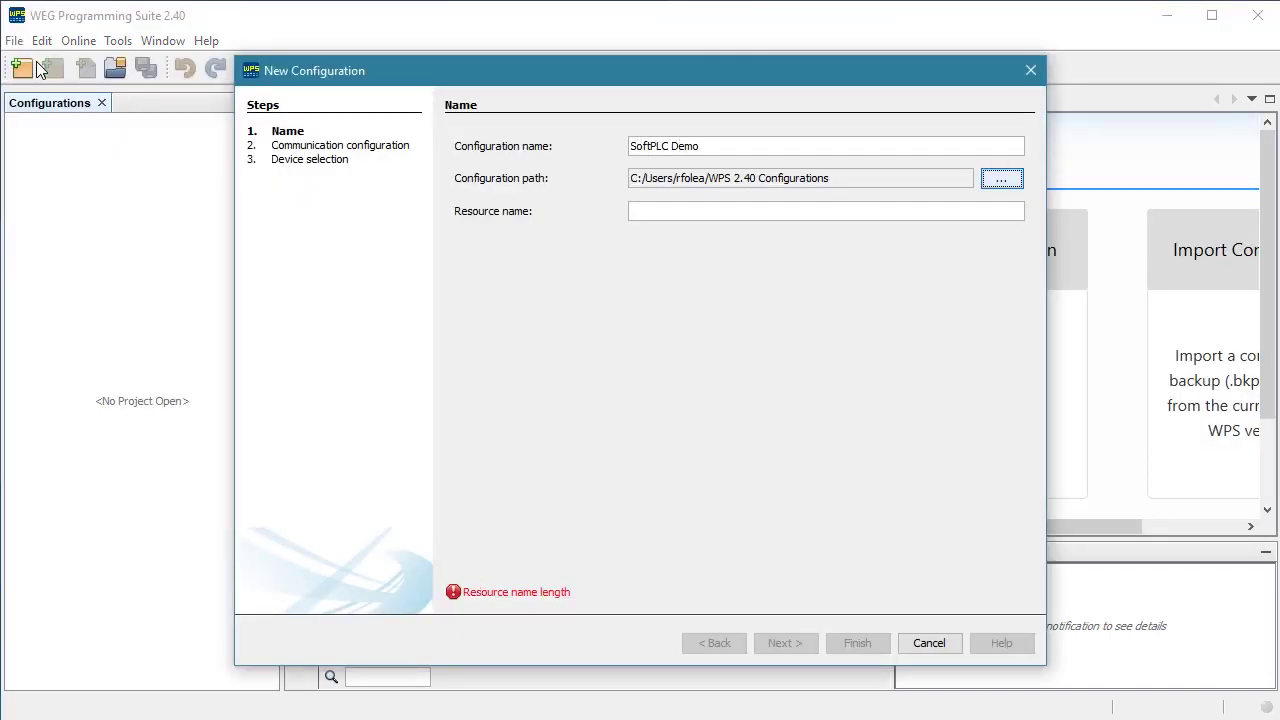
key("Tab")
type("SoftPLC_Demo_Dr")
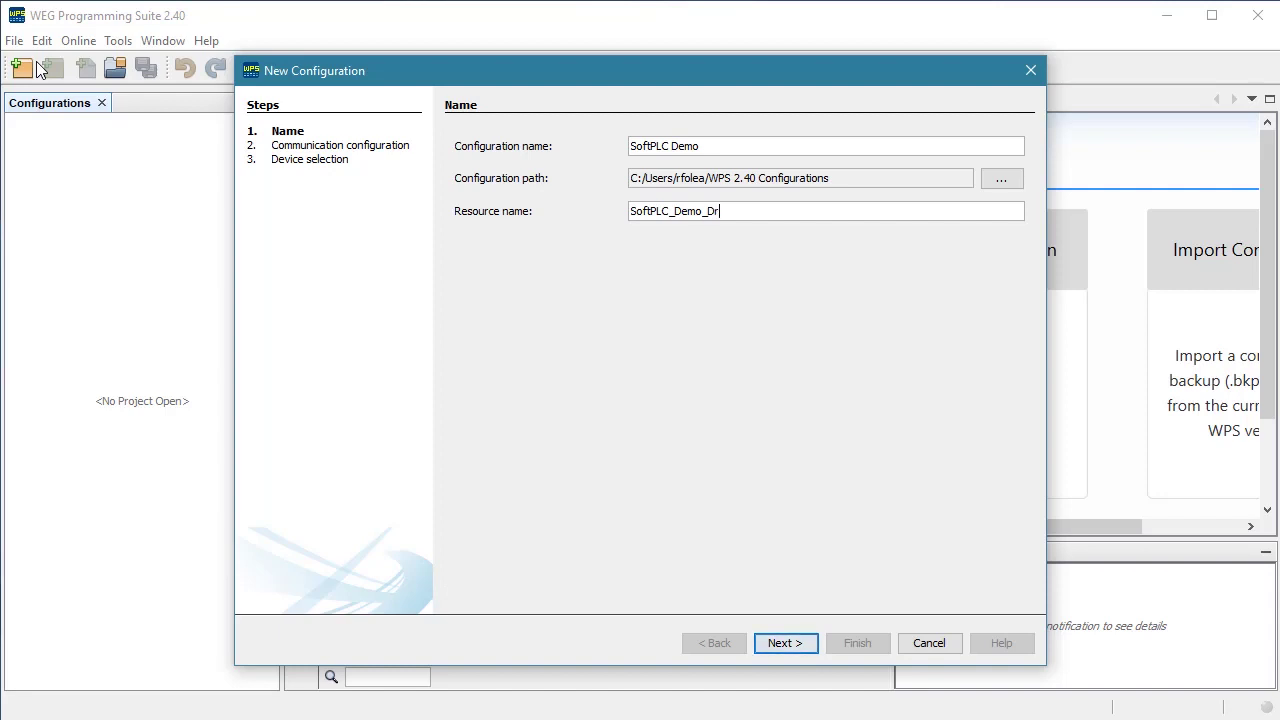
type("ive")
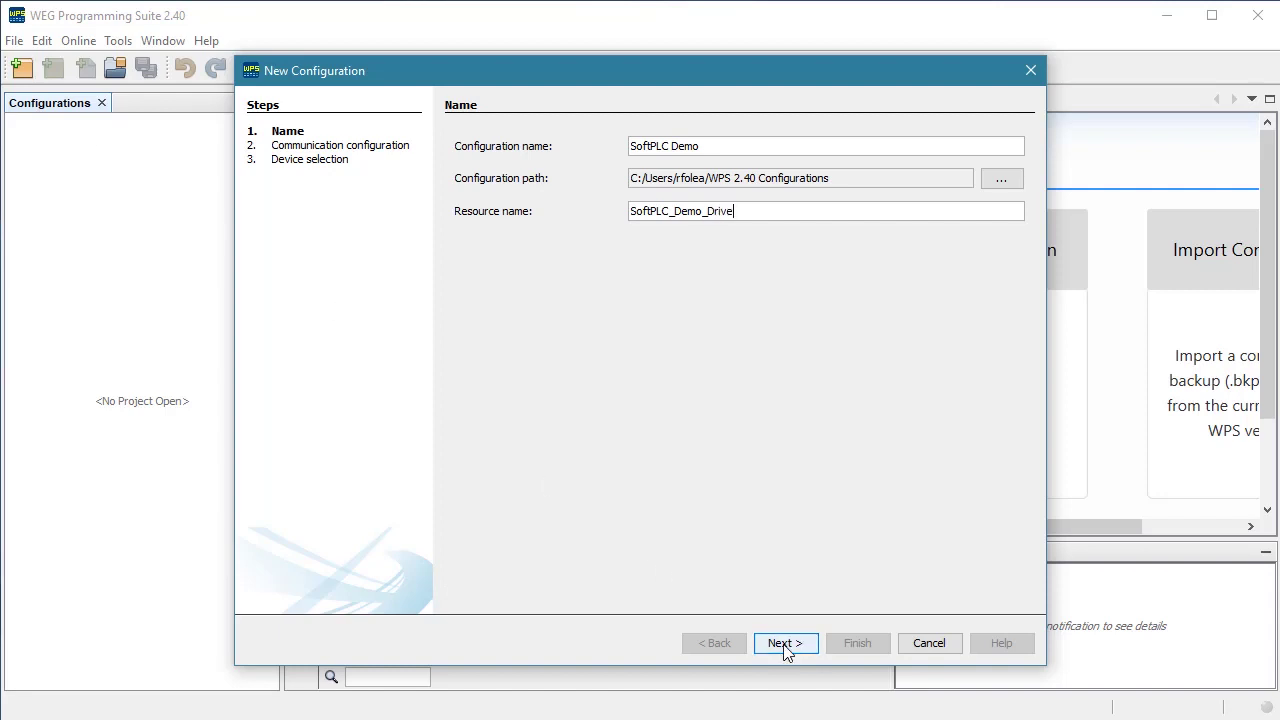
left_click(784, 645)
Step: Choose the Serial physical layer and check the USB adapter's COM port in Device Manager
left_click(784, 645)
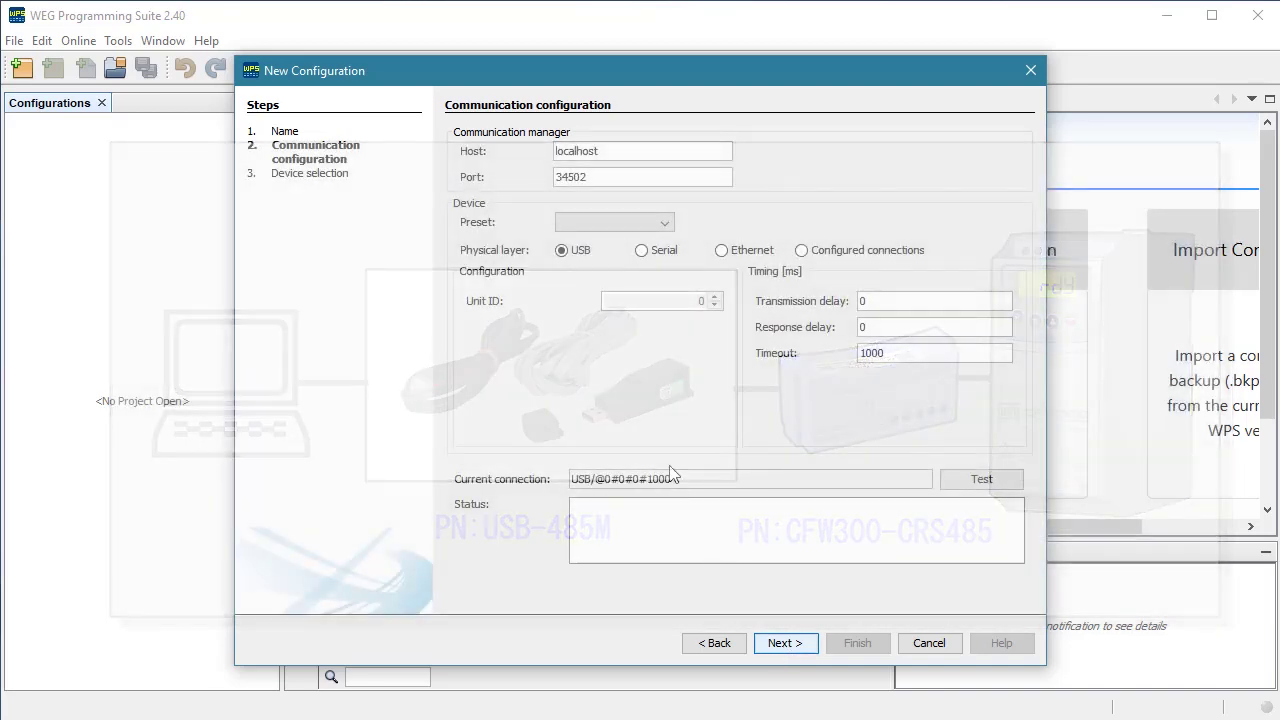
left_click(641, 251)
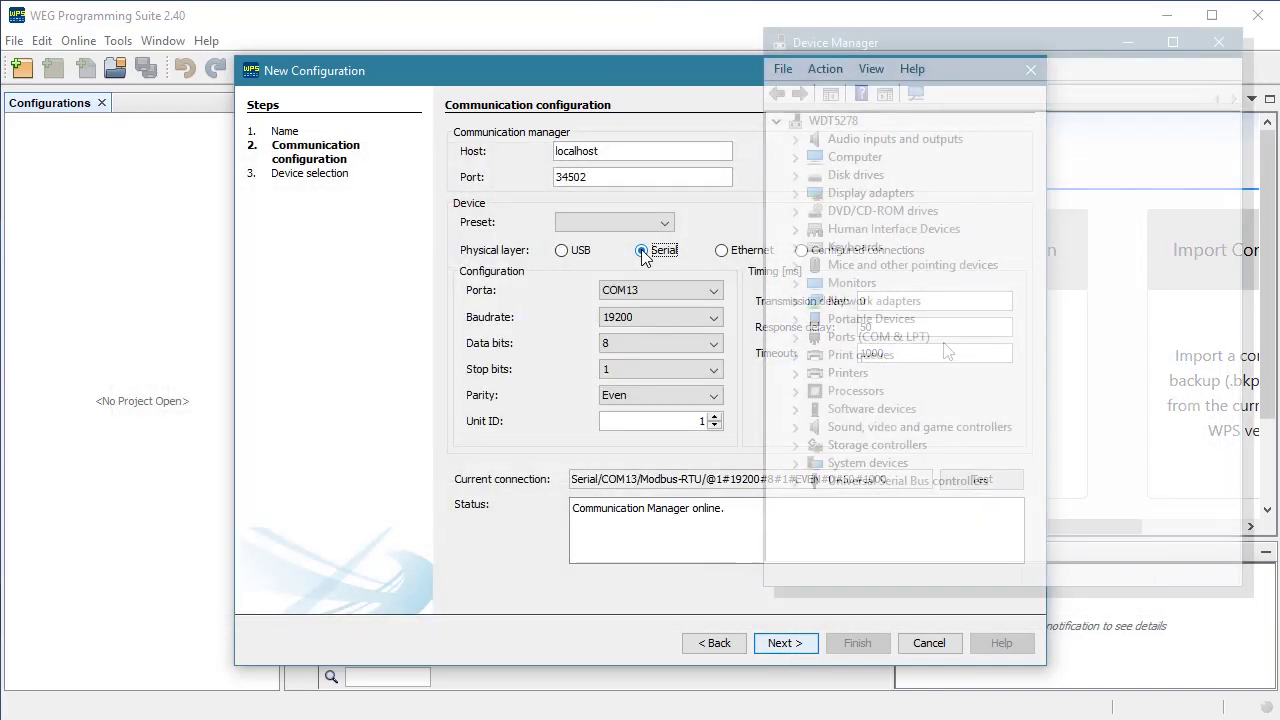
double_click(865, 338)
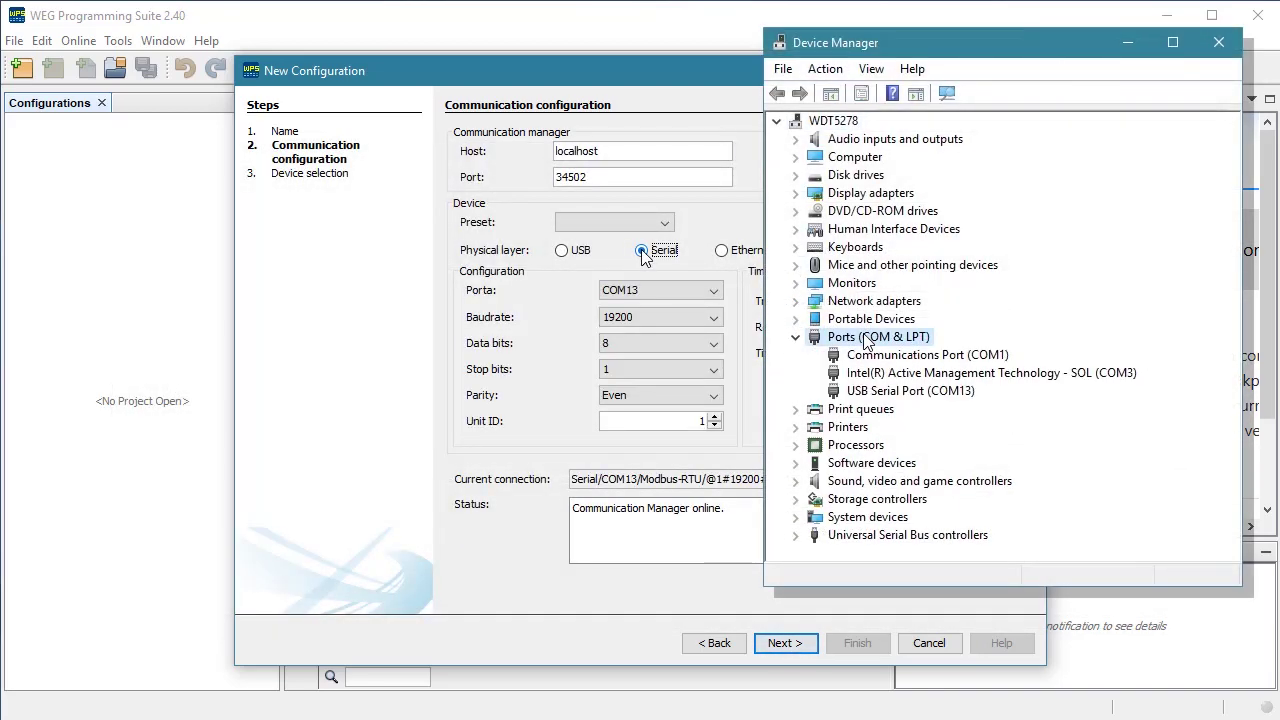
left_click(857, 393)
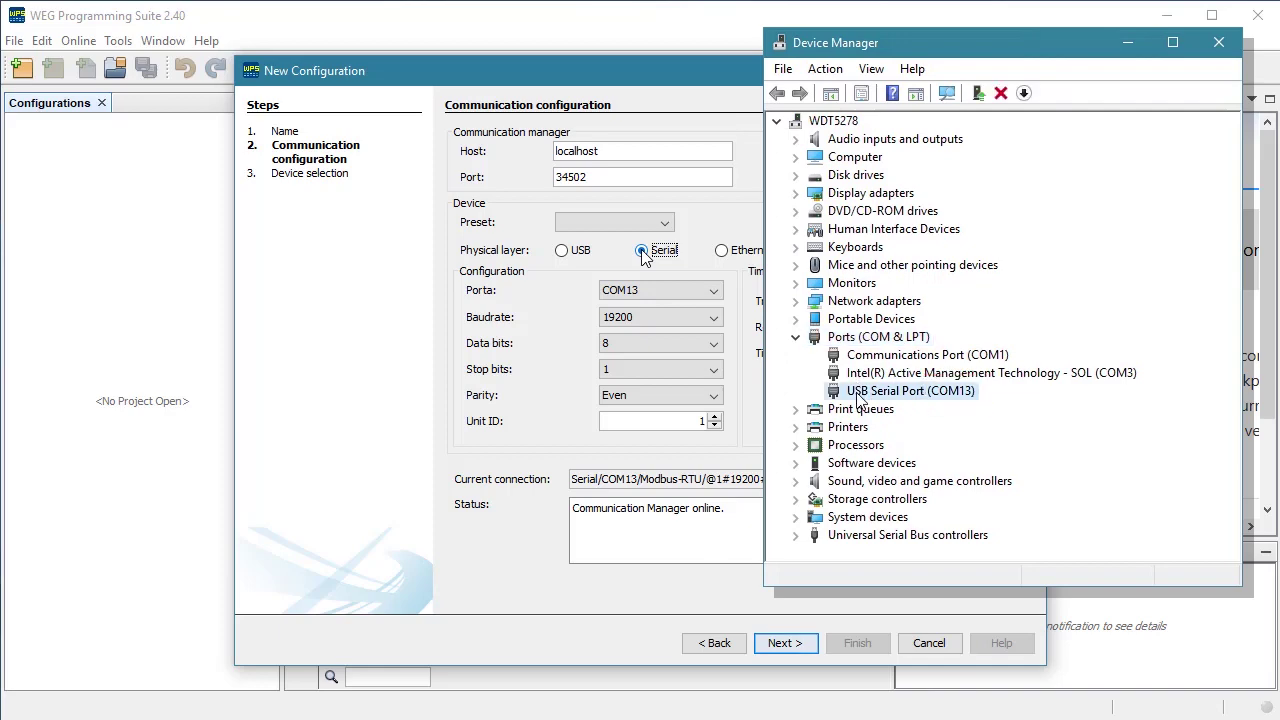
Step: Select COM13 and test communication, detecting the CFW300 drive
left_click(713, 290)
left_click(713, 290)
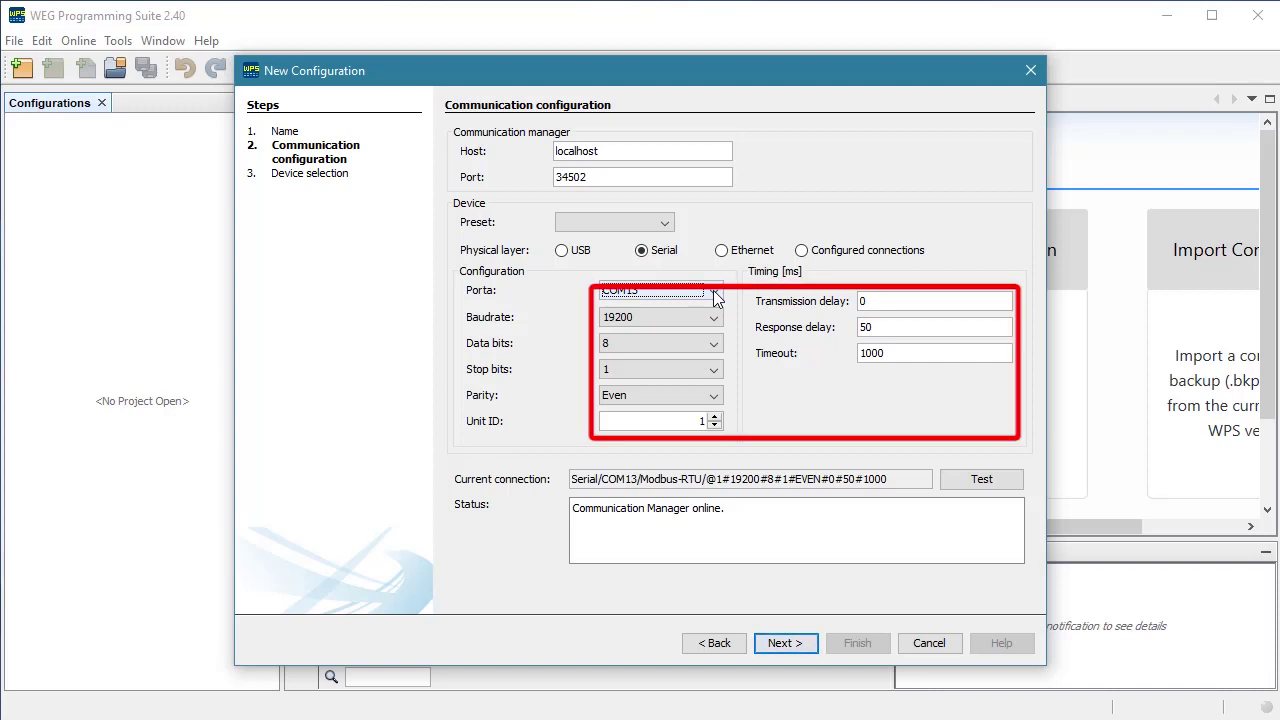
left_click(980, 481)
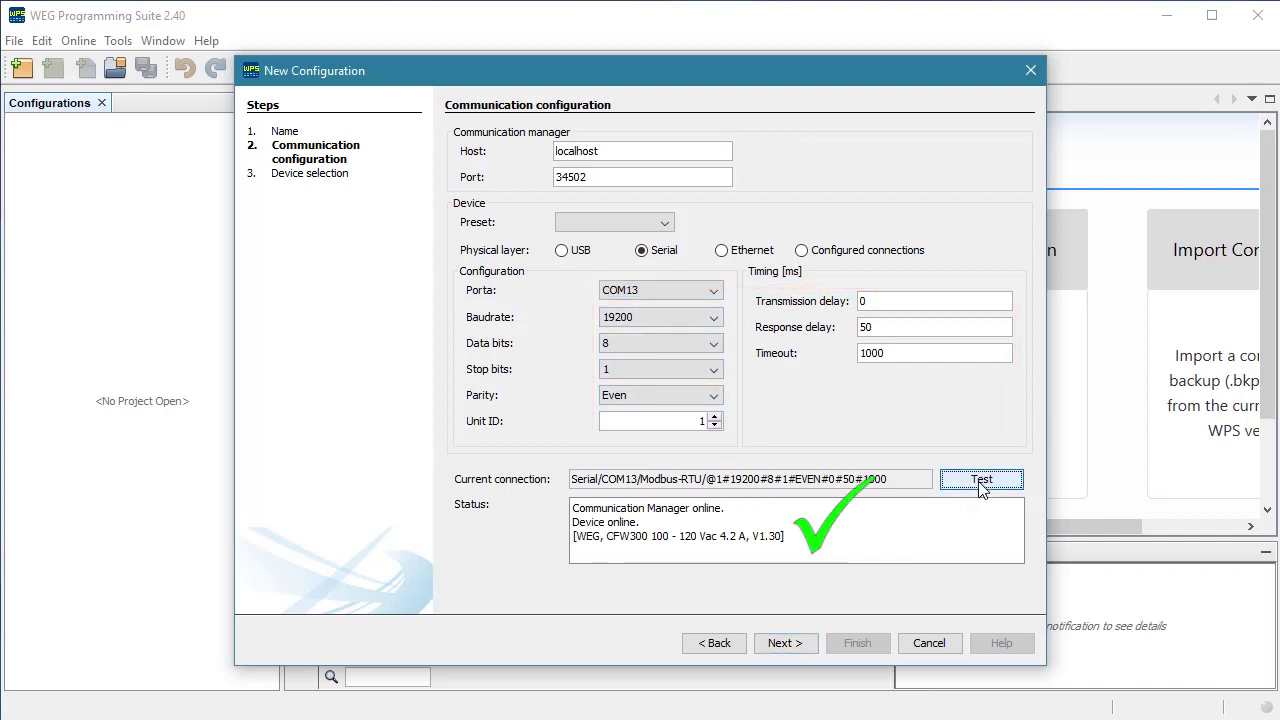
left_click(785, 643)
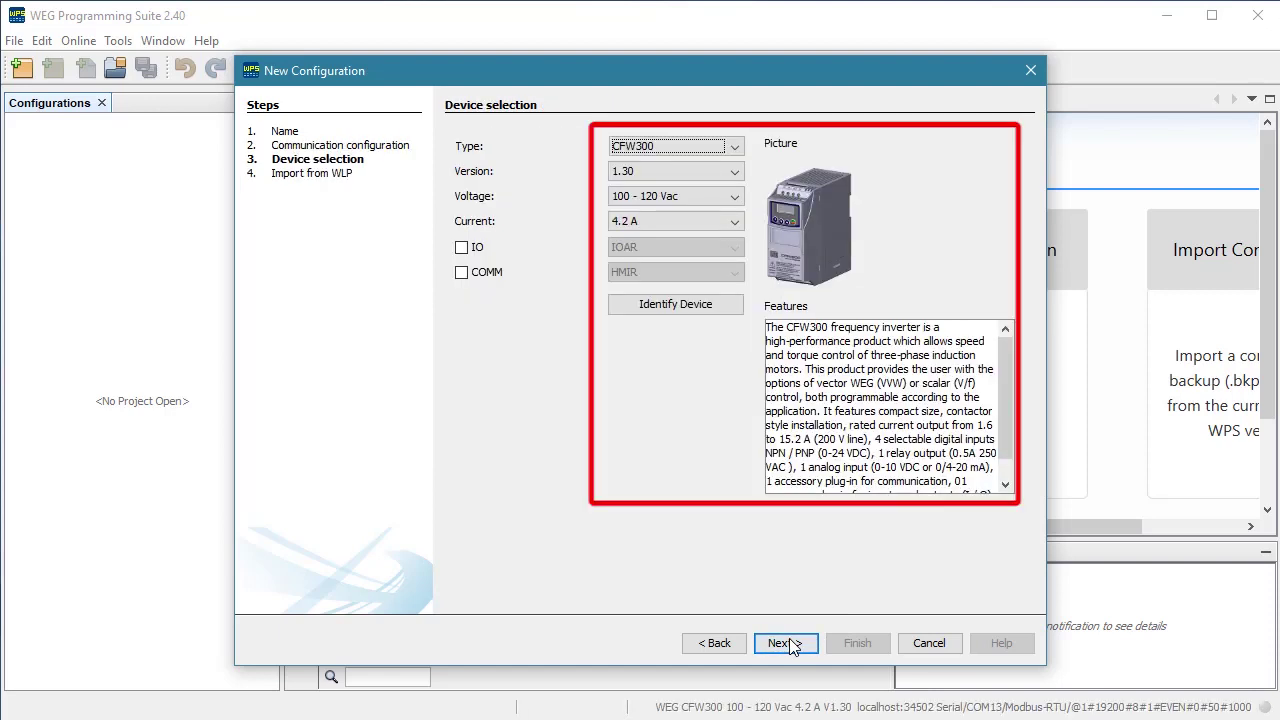
Step: Accept the CFW300 1.30 device, skip WLP import, and finish the wizard
left_click(785, 643)
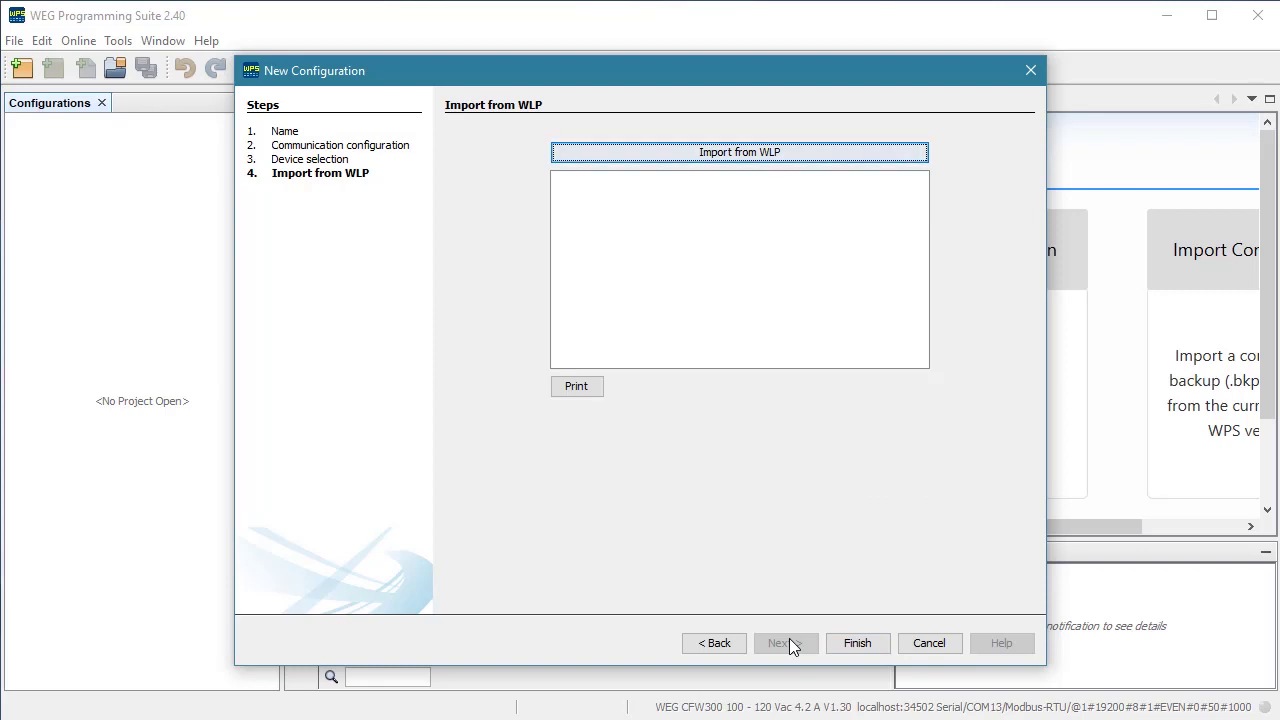
left_click(857, 644)
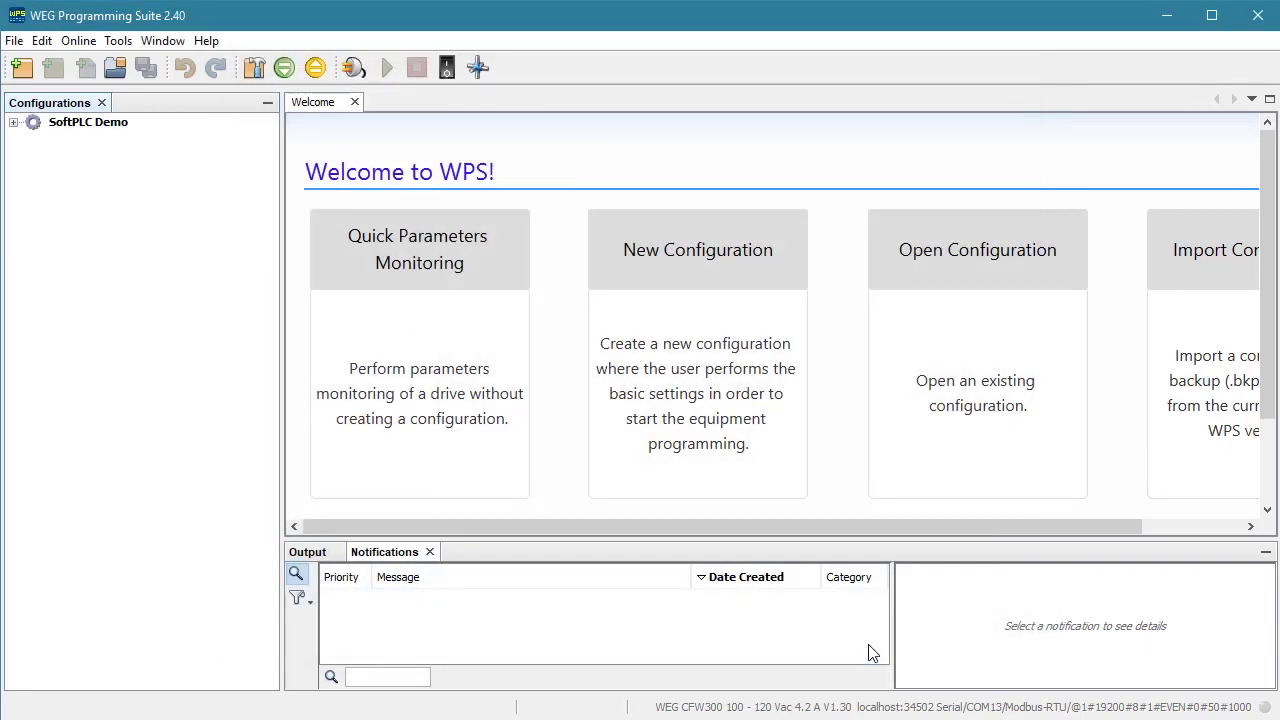
Step: Expand the SoftPLC_Demo_Drive resource, Ladder and Ladder Diagram nodes and select Main Ladder
left_click(13, 122)
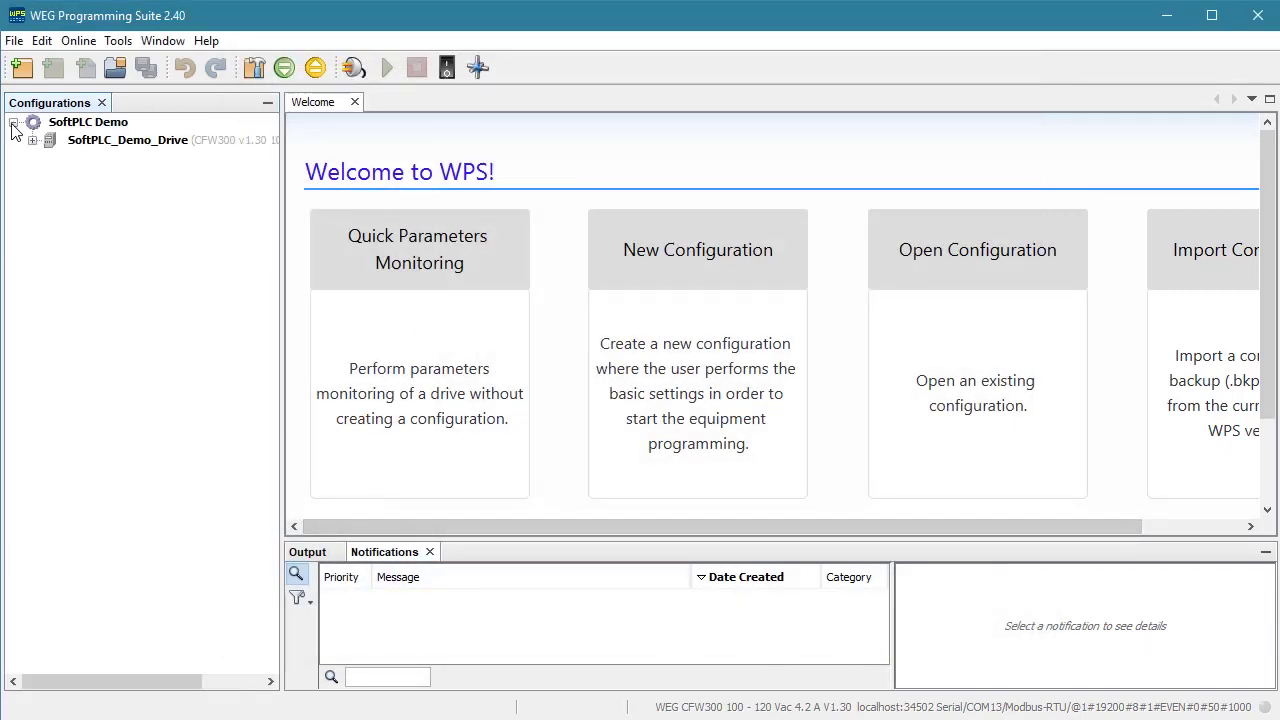
left_click(33, 141)
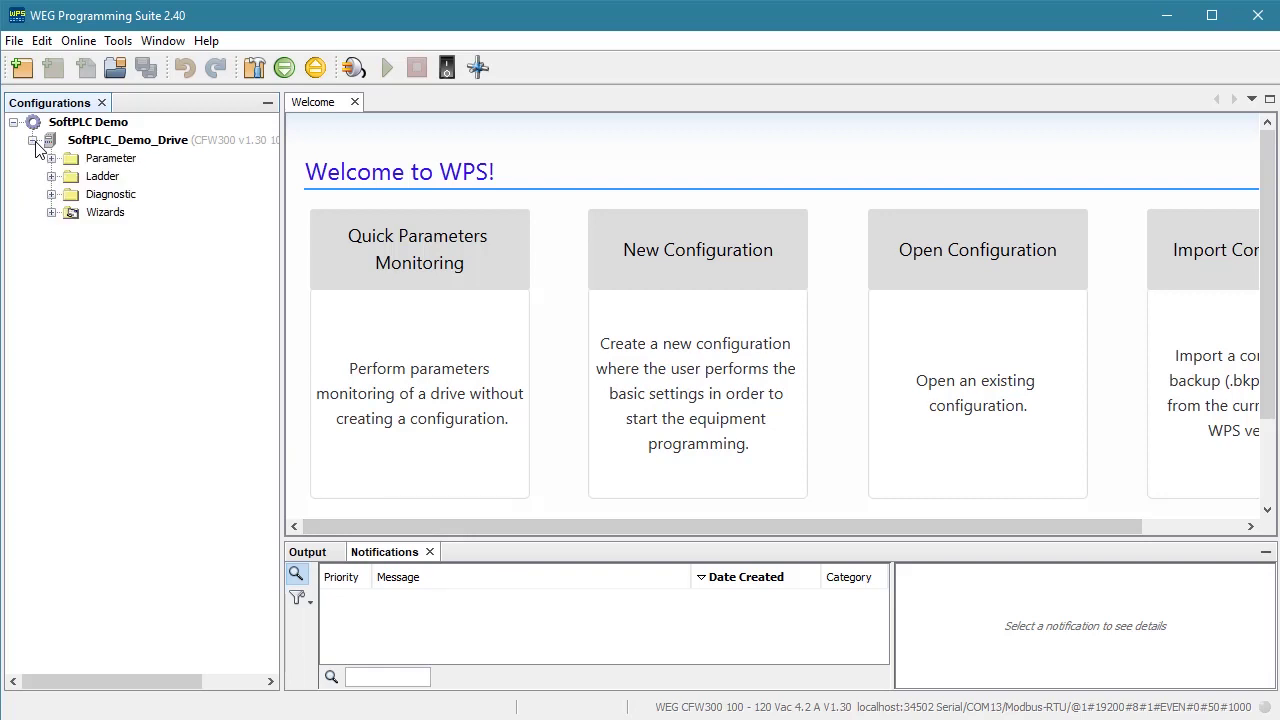
left_click(51, 158)
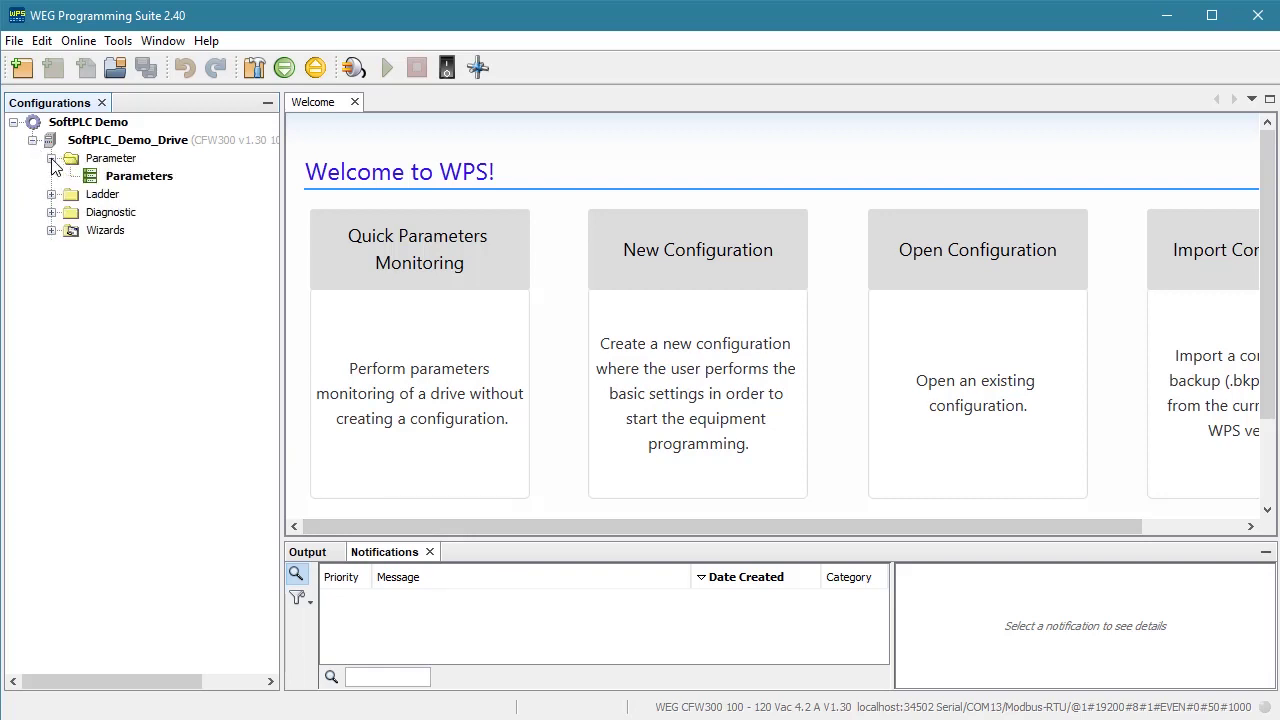
left_click(51, 212)
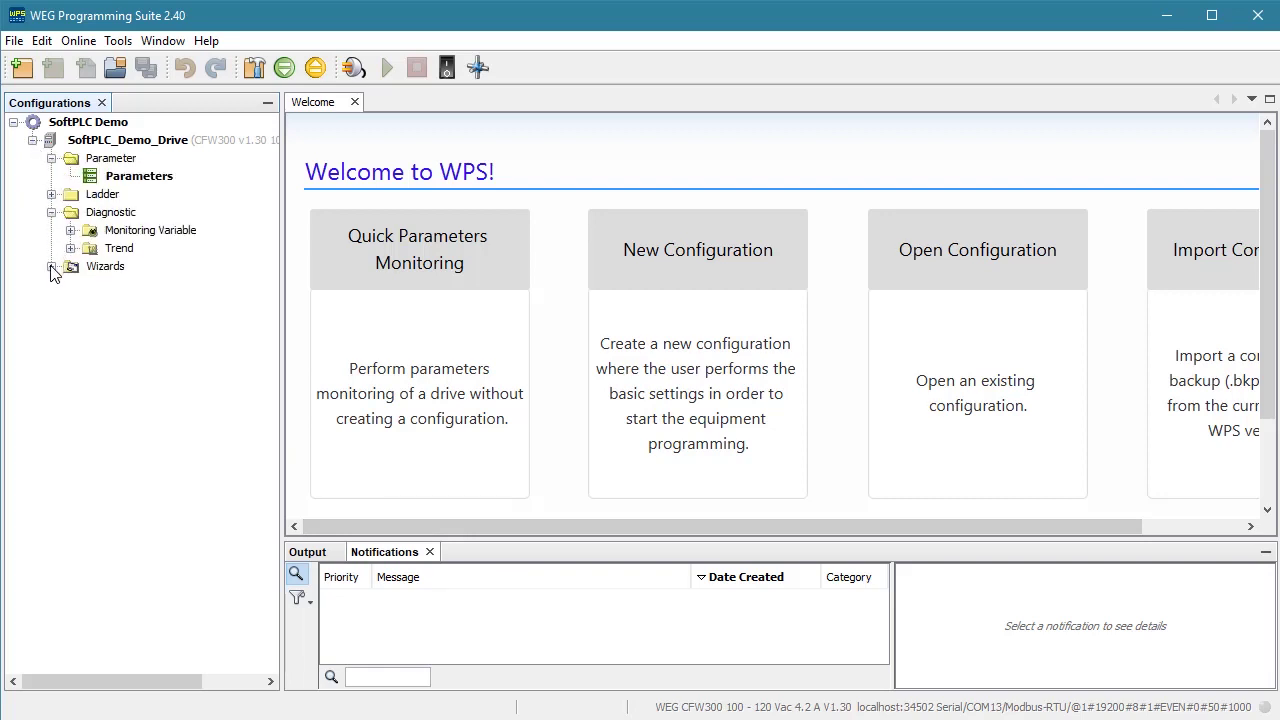
left_click(51, 266)
left_click(51, 194)
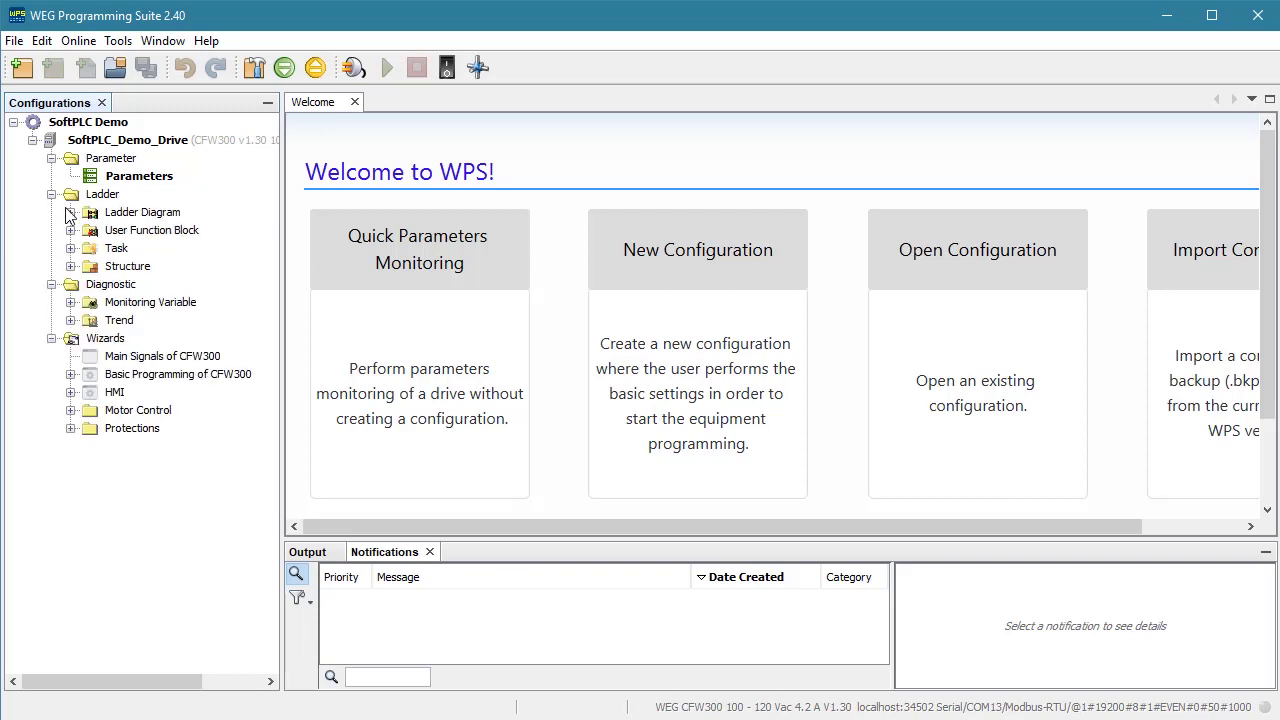
left_click(70, 212)
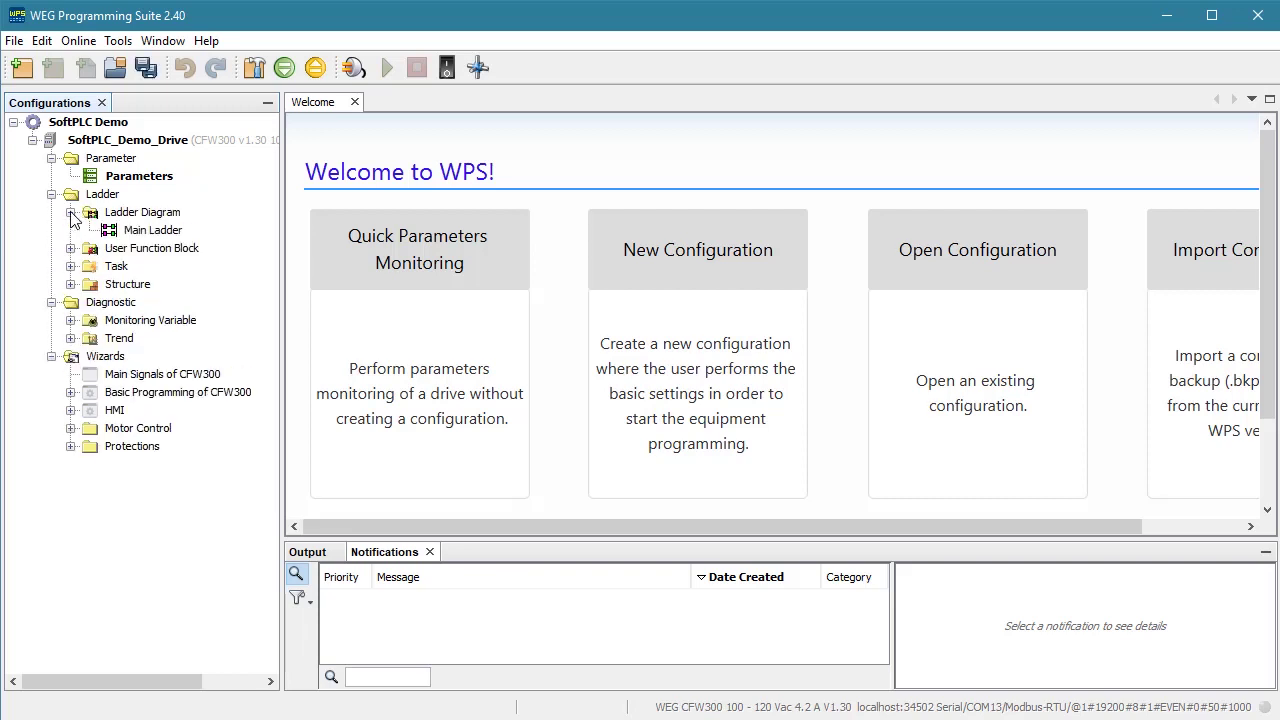
left_click(118, 231)
Step: Place a normally open contact at the start of rung 1 and assign it DI1
double_click(130, 230)
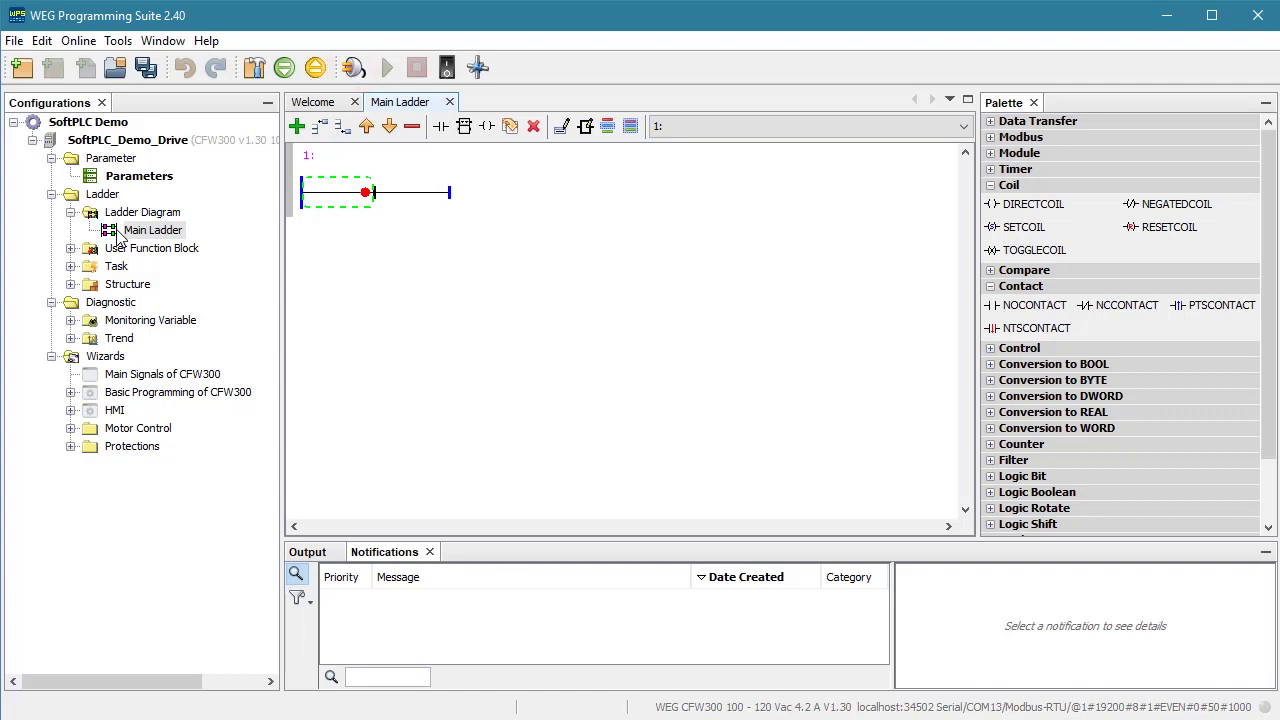
left_click(1000, 311)
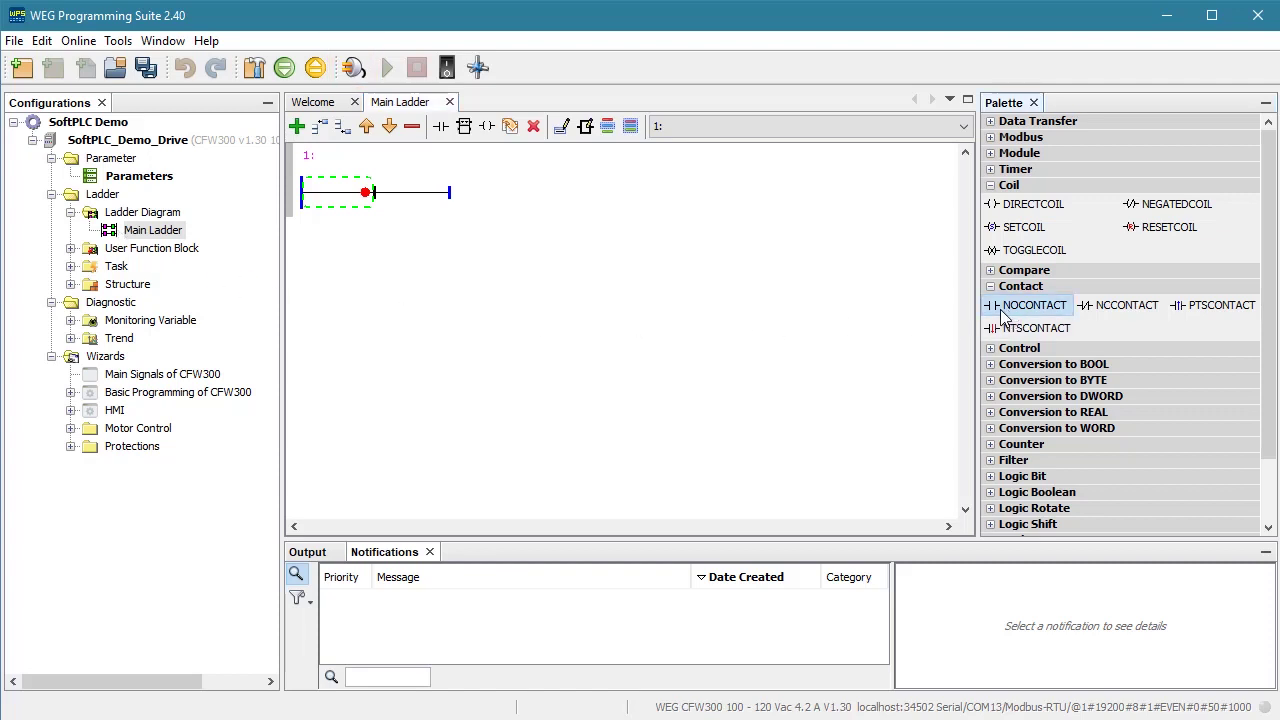
left_click_drag(1002, 313, 338, 198)
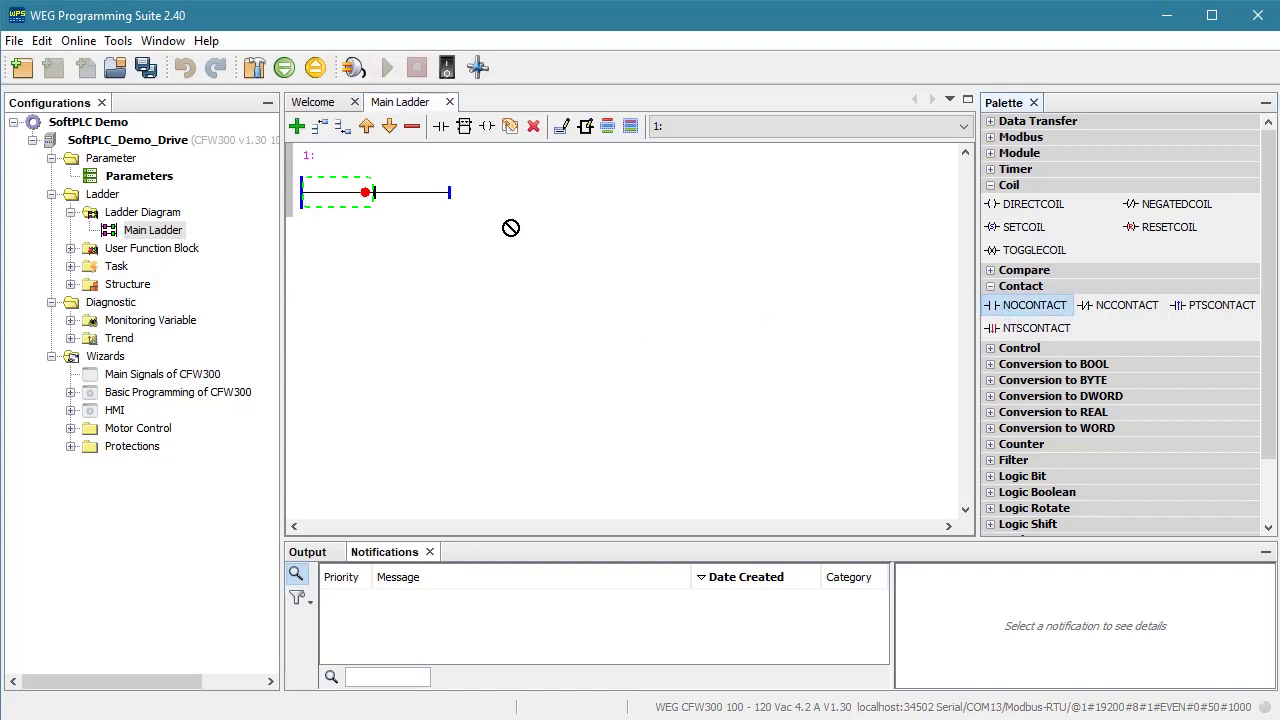
double_click(356, 188)
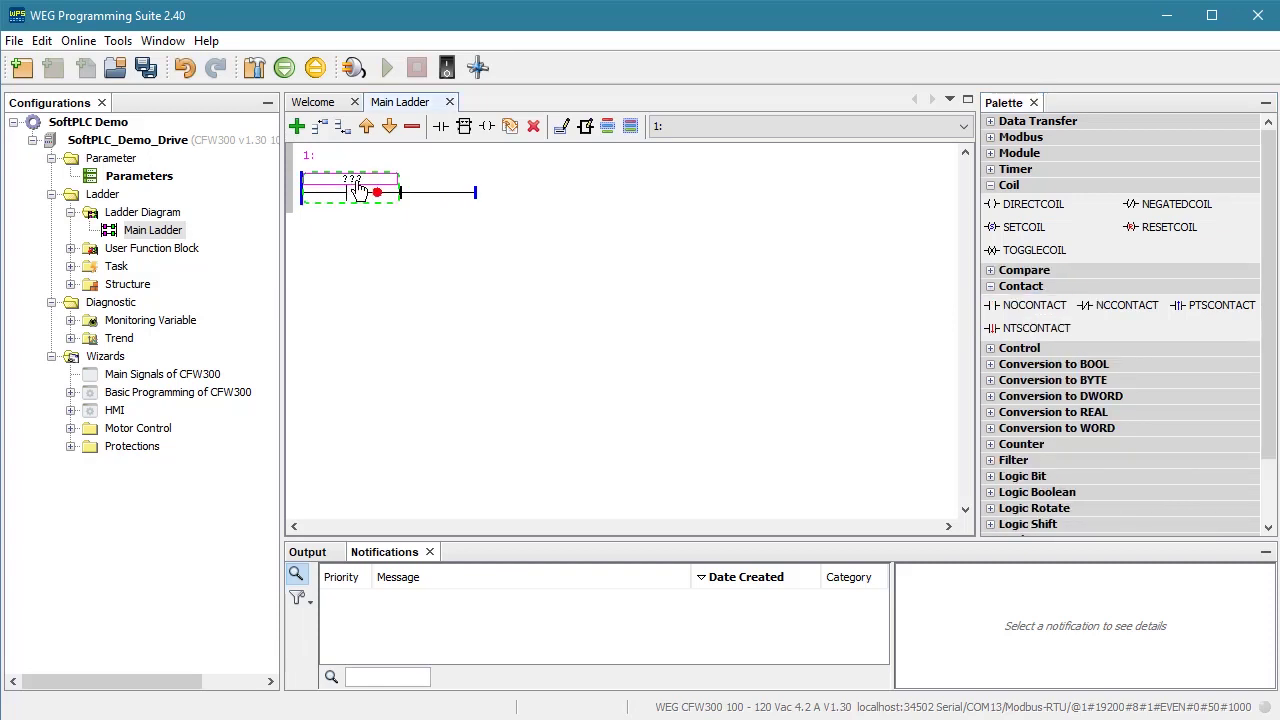
type("DI")
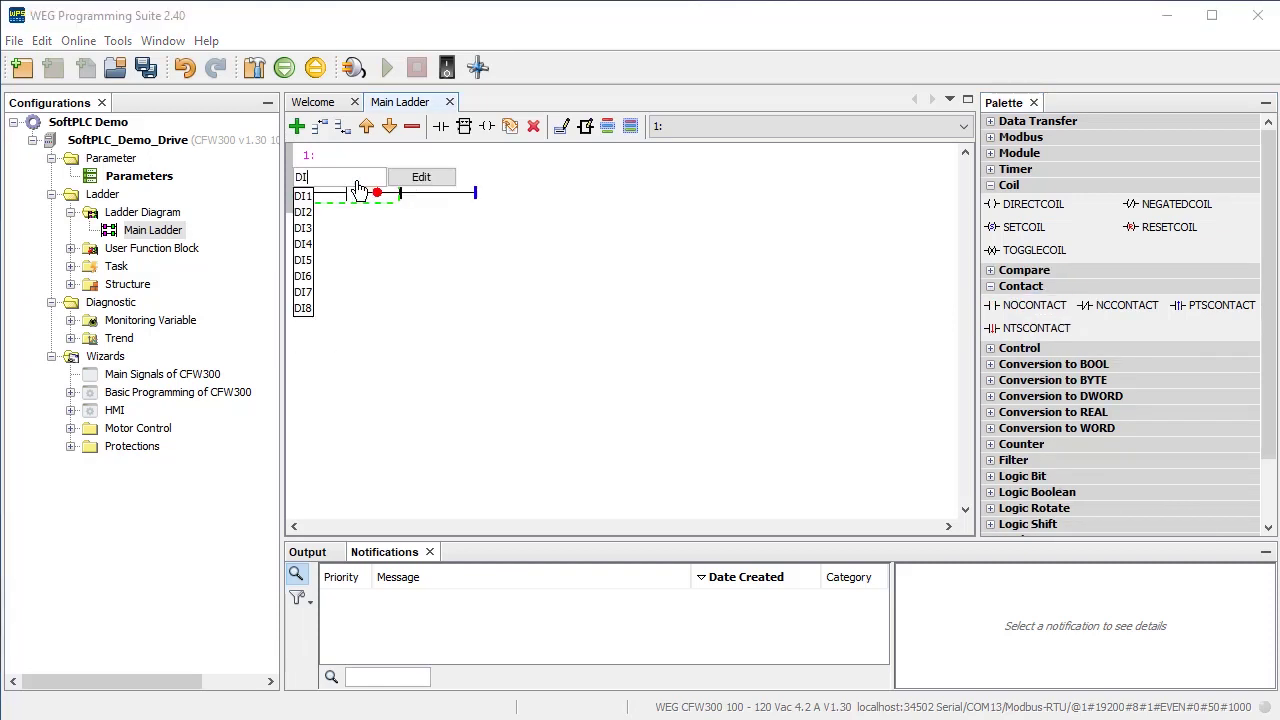
left_click(304, 196)
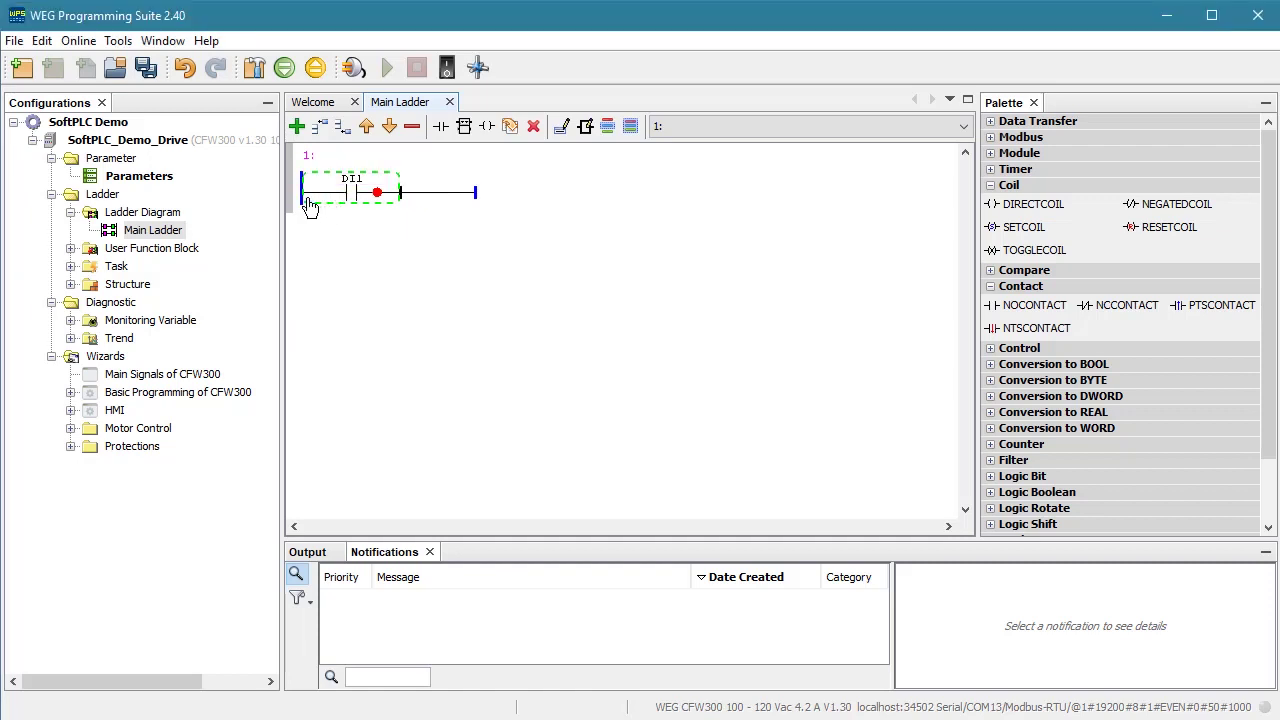
Step: Add a direct coil at the rung end named DO1
left_click_drag(997, 207, 452, 196)
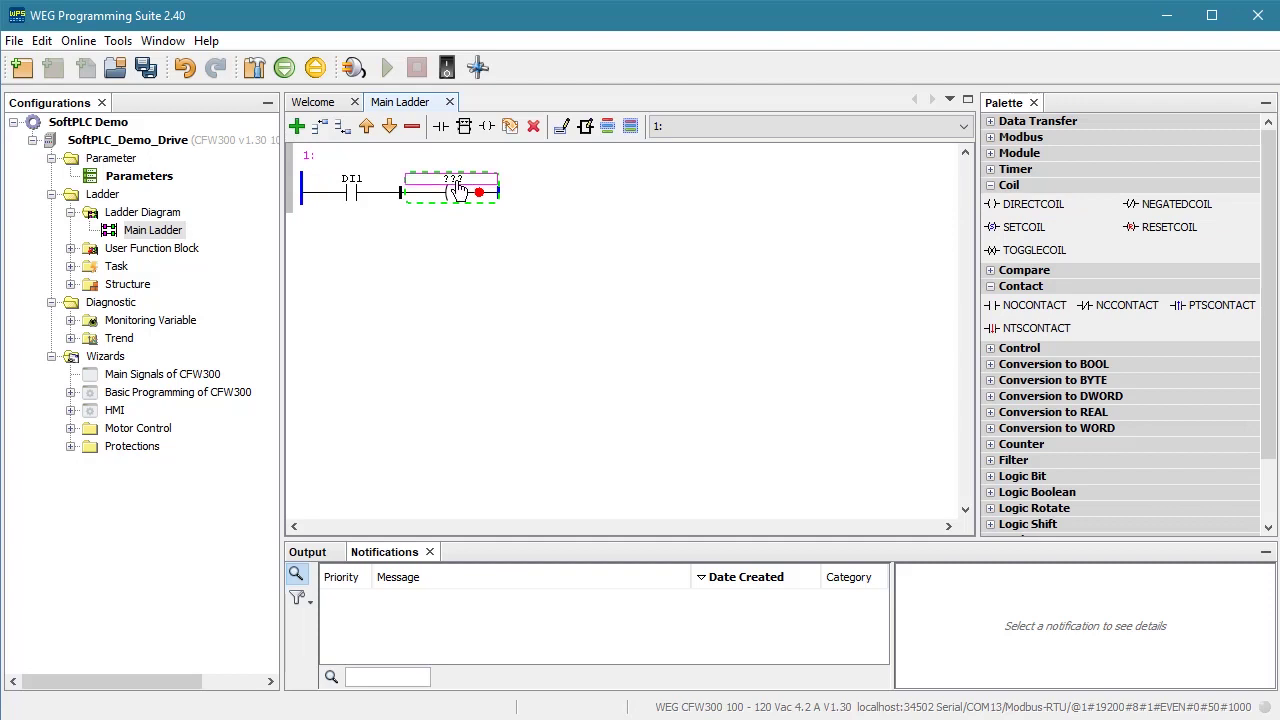
double_click(455, 190)
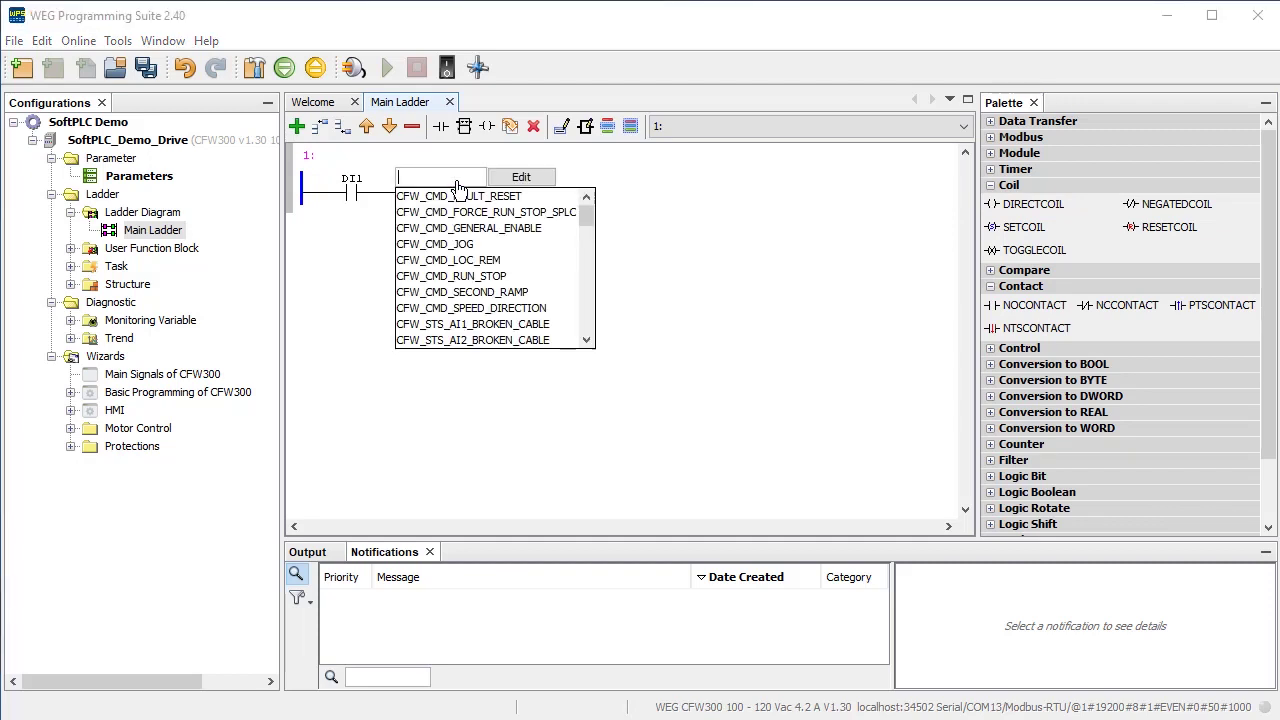
type("DO")
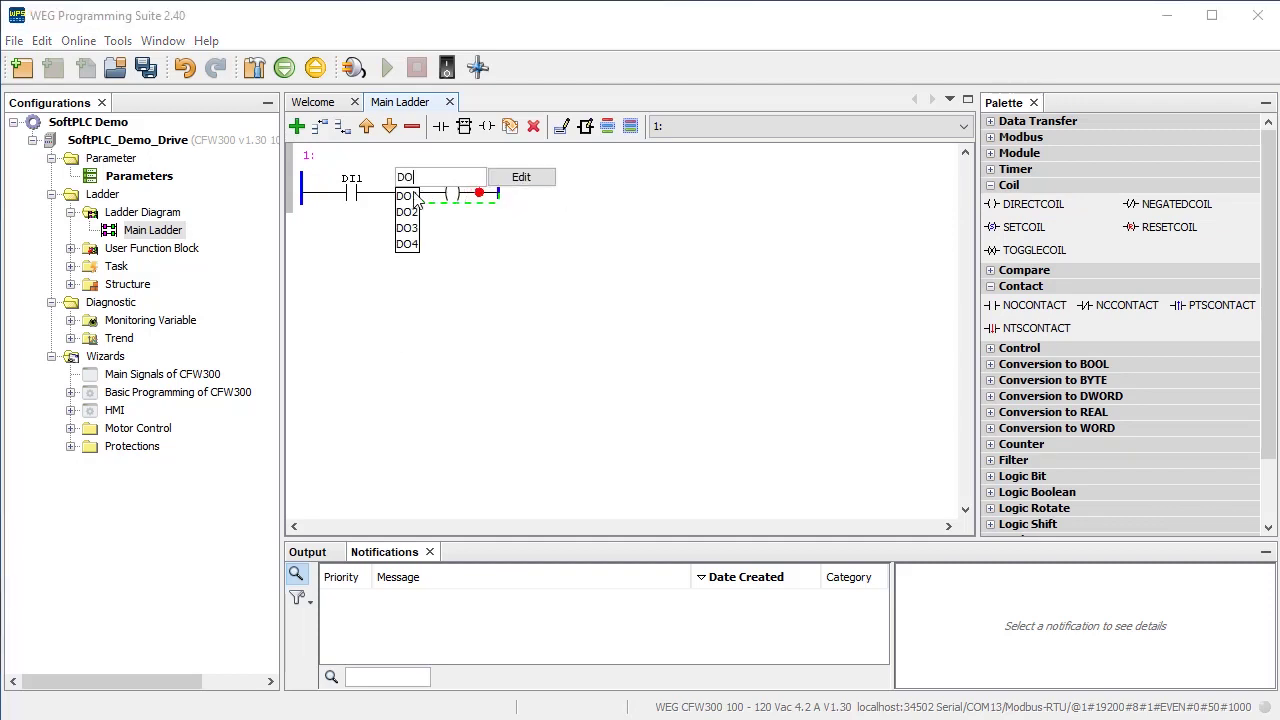
left_click(407, 196)
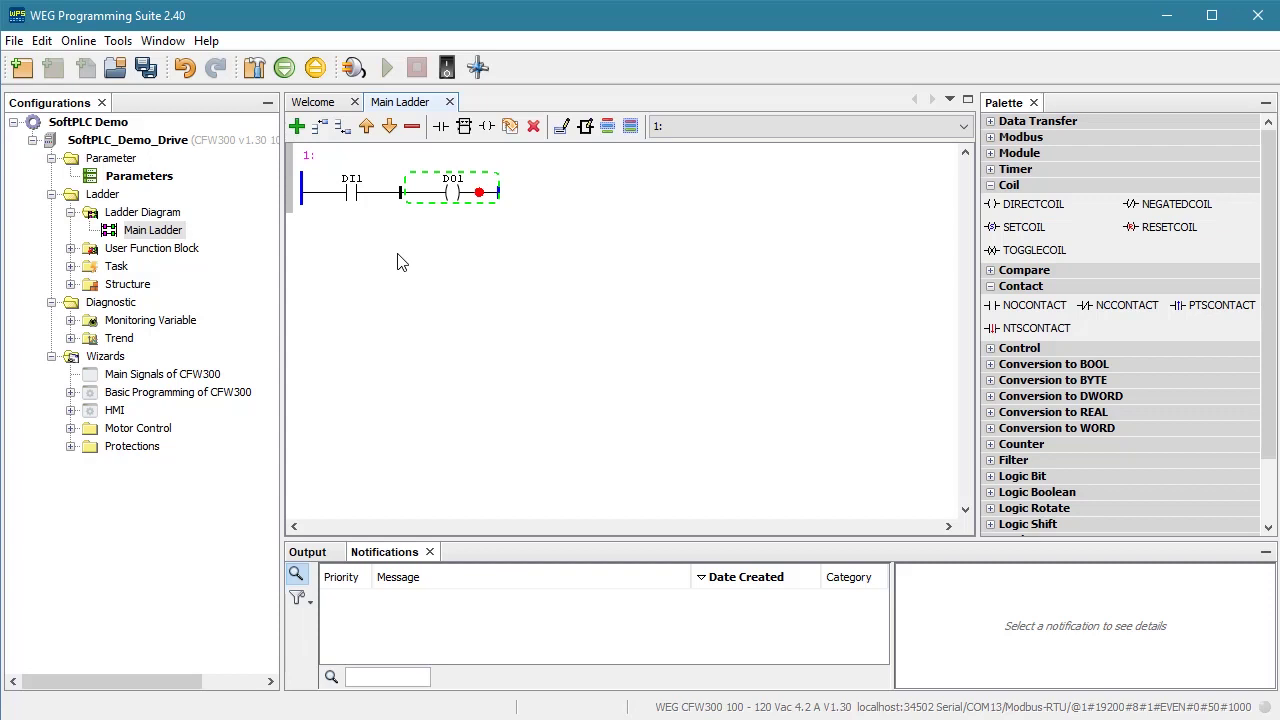
Step: Filter the drive's parameter table for DI1 and start online monitoring
double_click(91, 175)
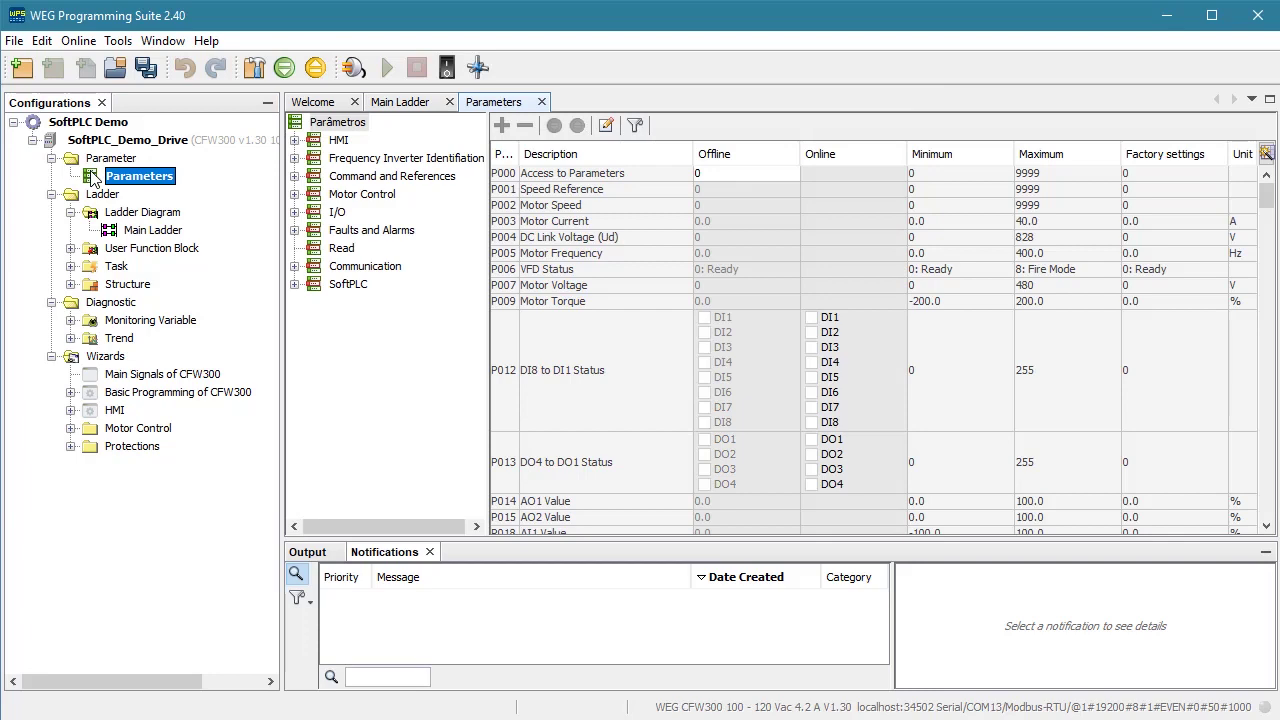
left_click(634, 125)
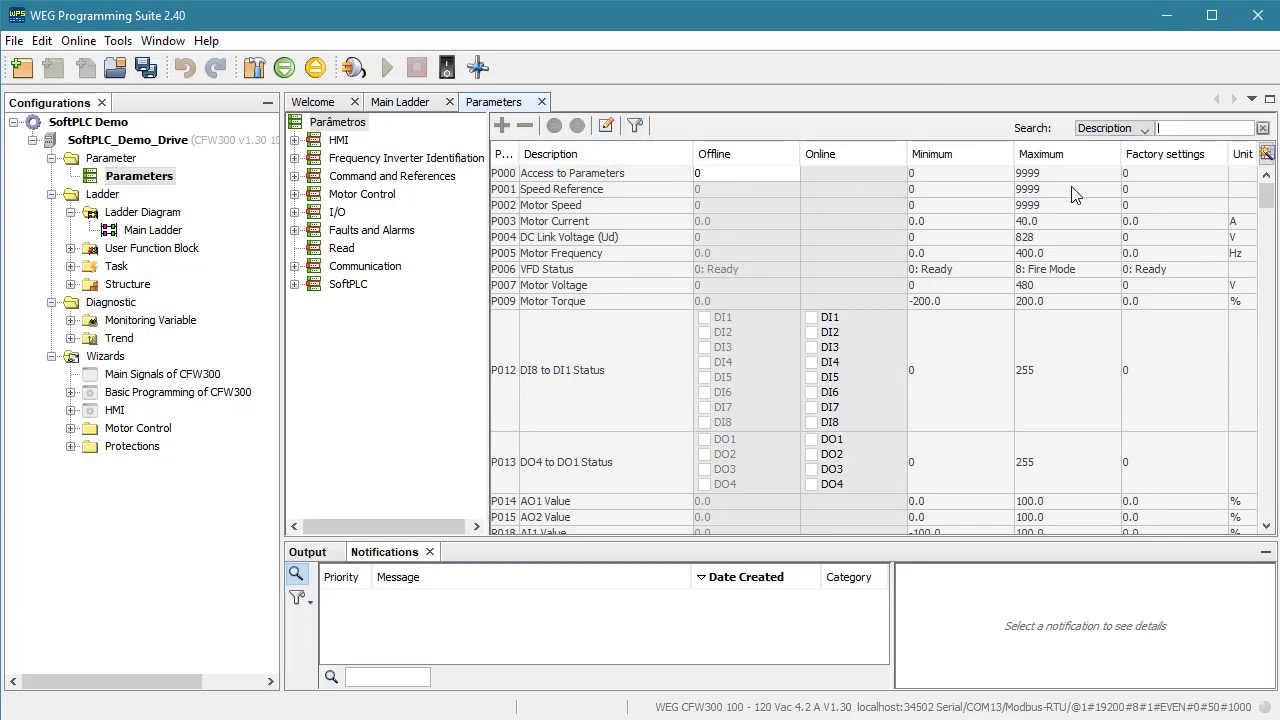
type("DI")
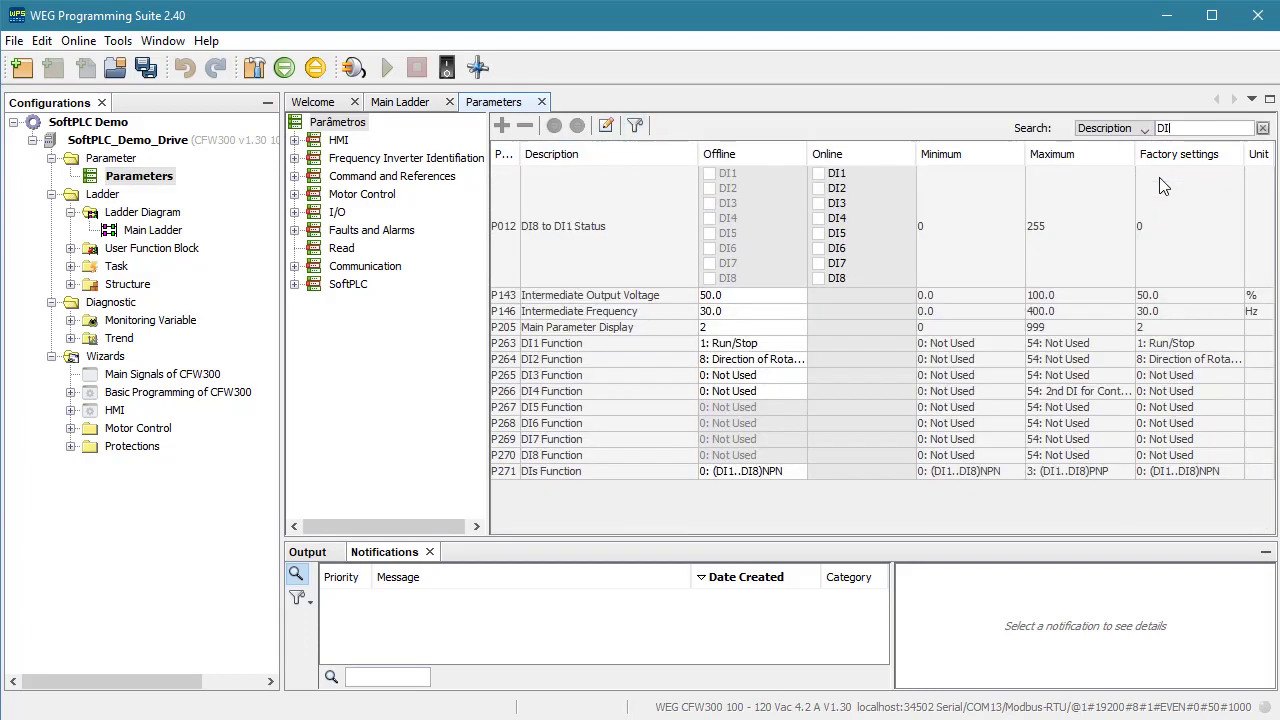
type("1")
left_click(352, 67)
left_click(706, 422)
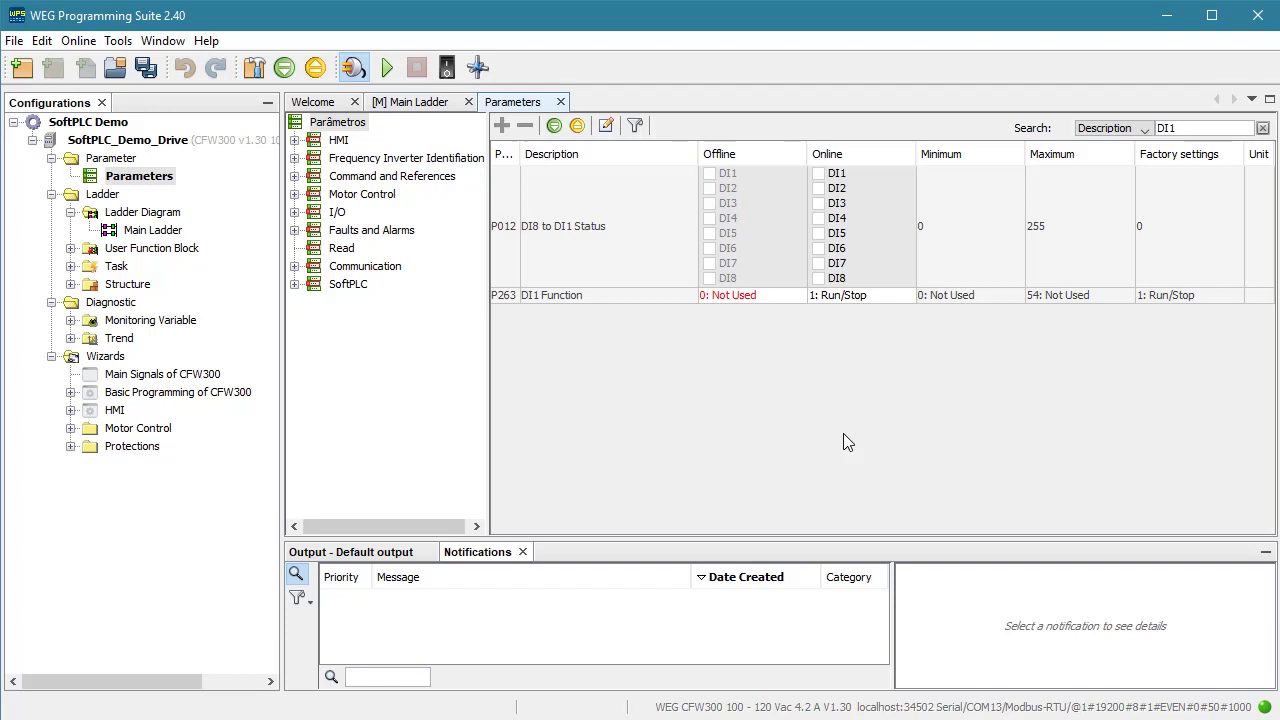
Step: Set P263 DI1 Function online to 0: Not Used
left_click(860, 296)
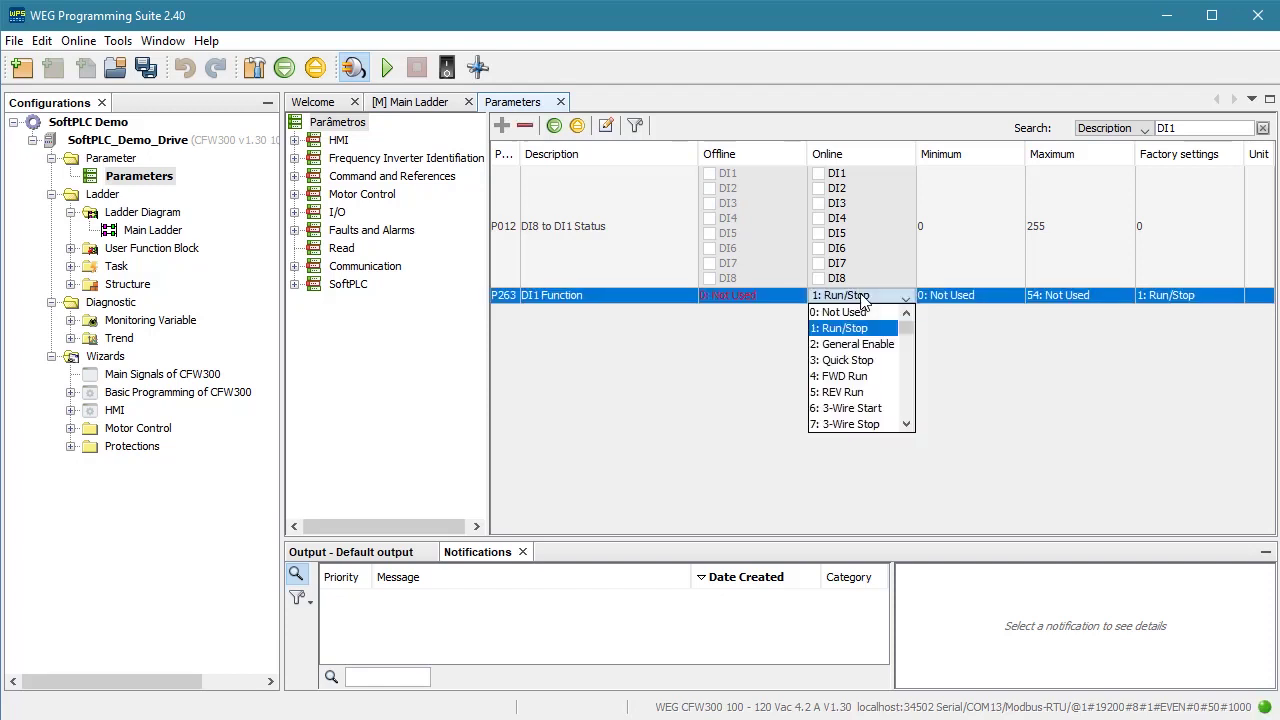
left_click(858, 313)
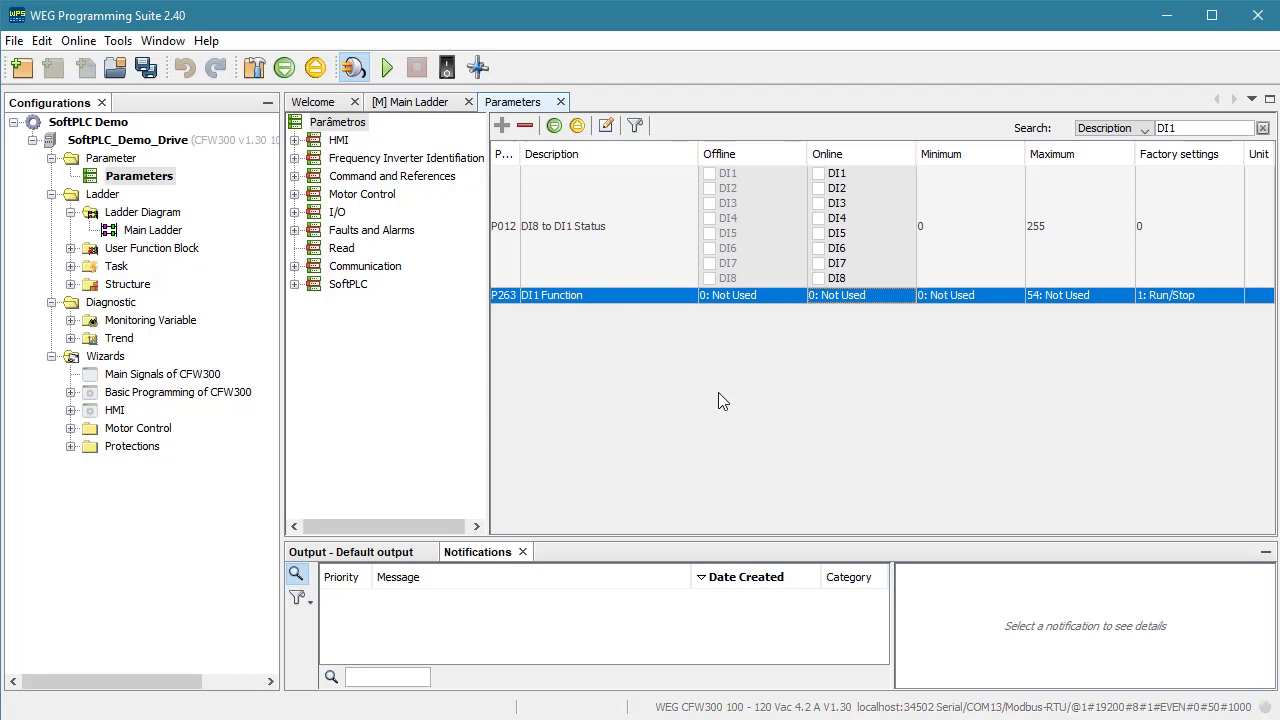
left_click_drag(1200, 128, 1116, 135)
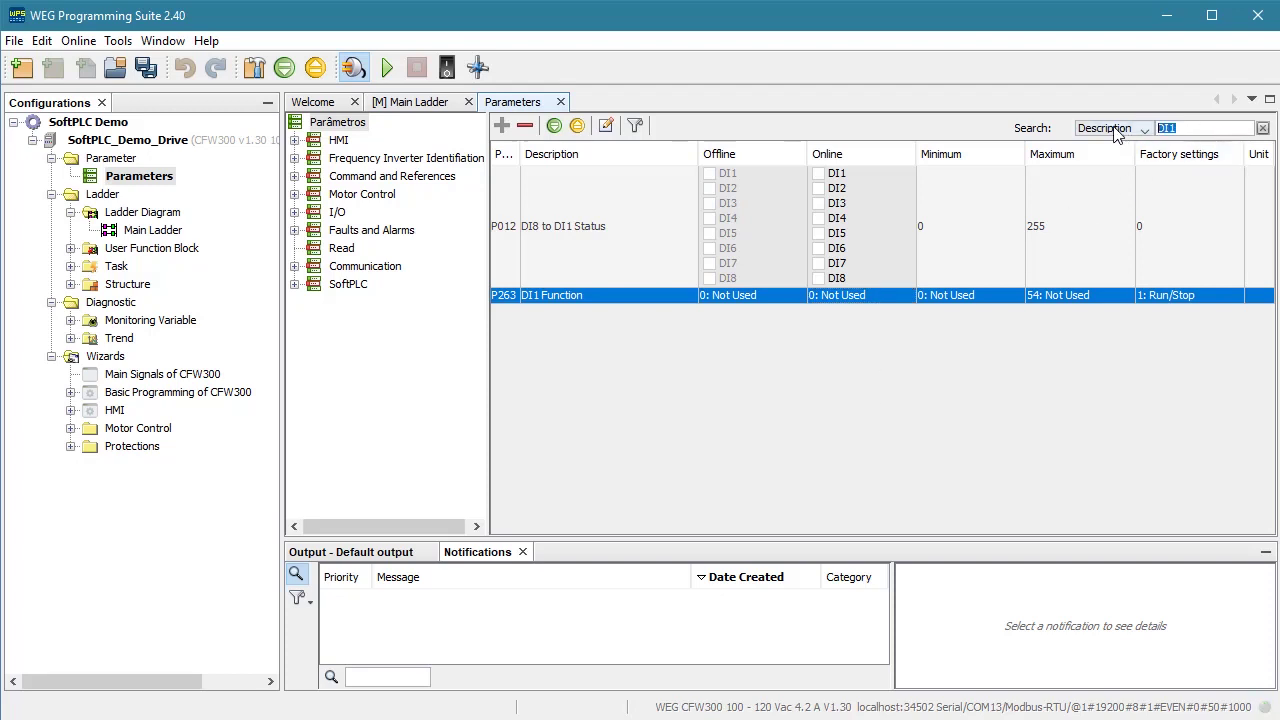
Step: Filter parameters for Run/Stop and set P227 online to 0: HMI Keys
type("Run/Stop")
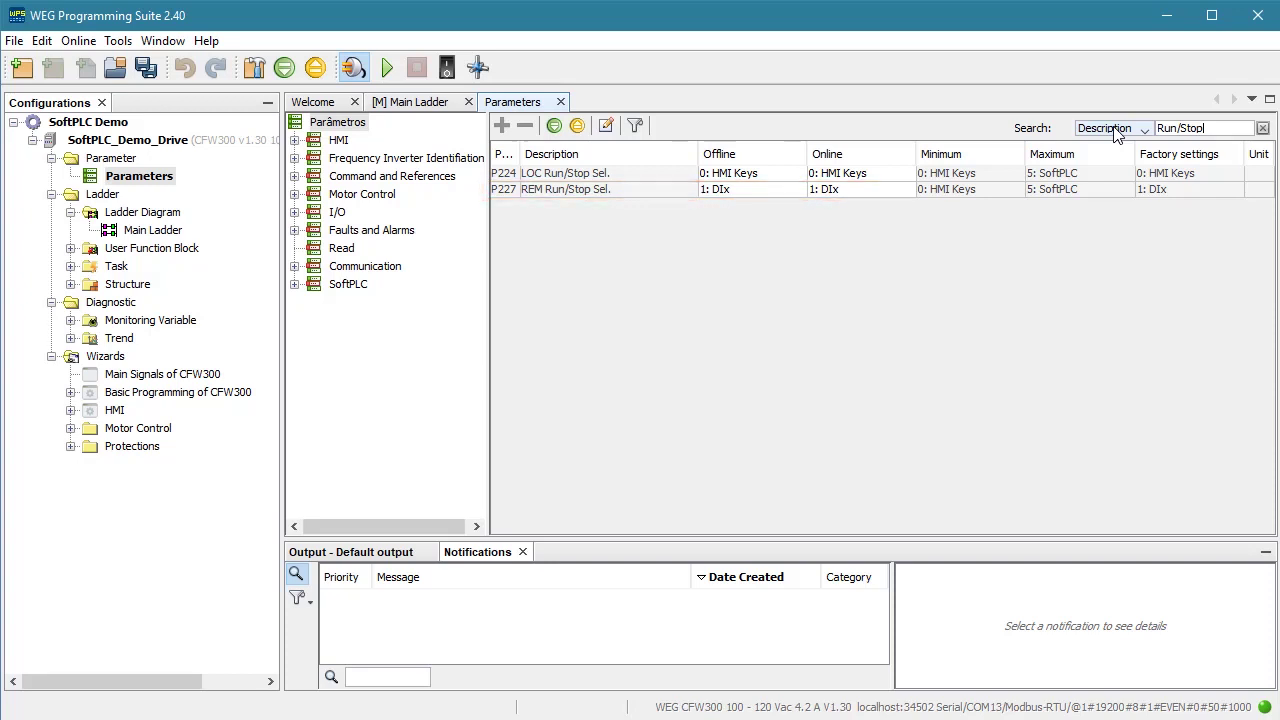
left_click(839, 190)
left_click(880, 207)
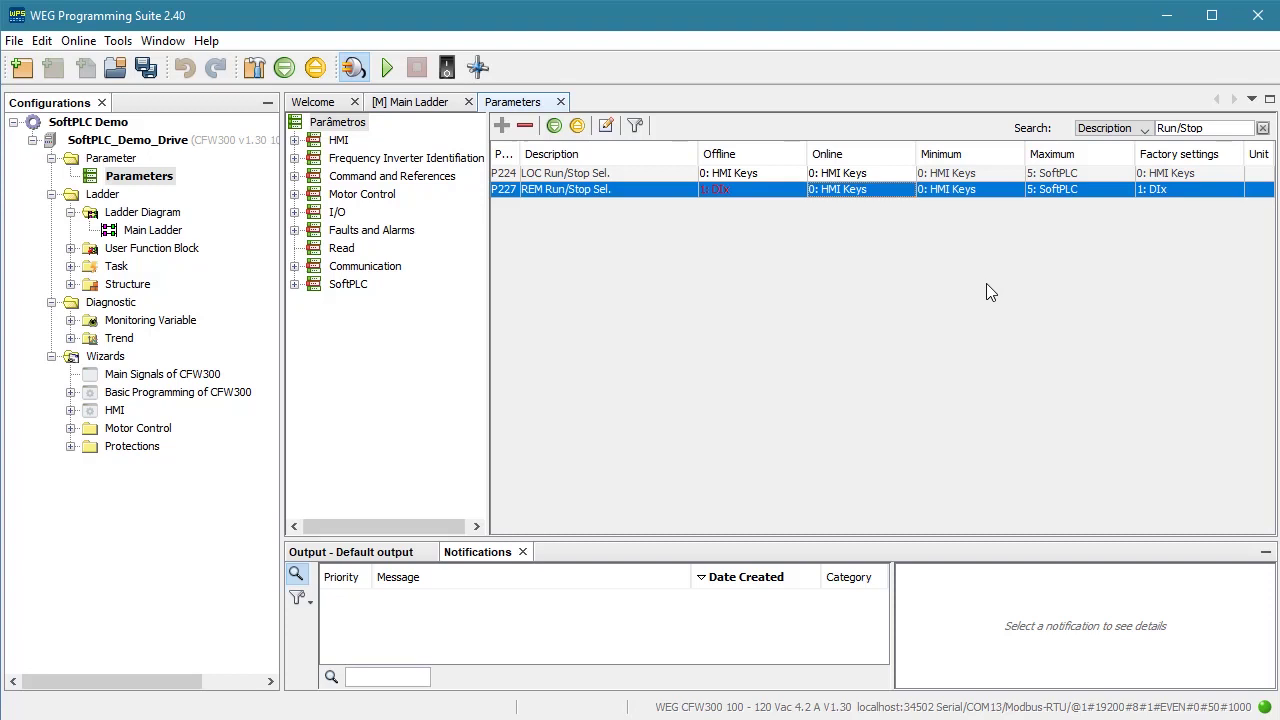
triple_click(1230, 130)
Step: Filter parameters for DO1 and set P275 online to 28: SoftPLC
type("DO1")
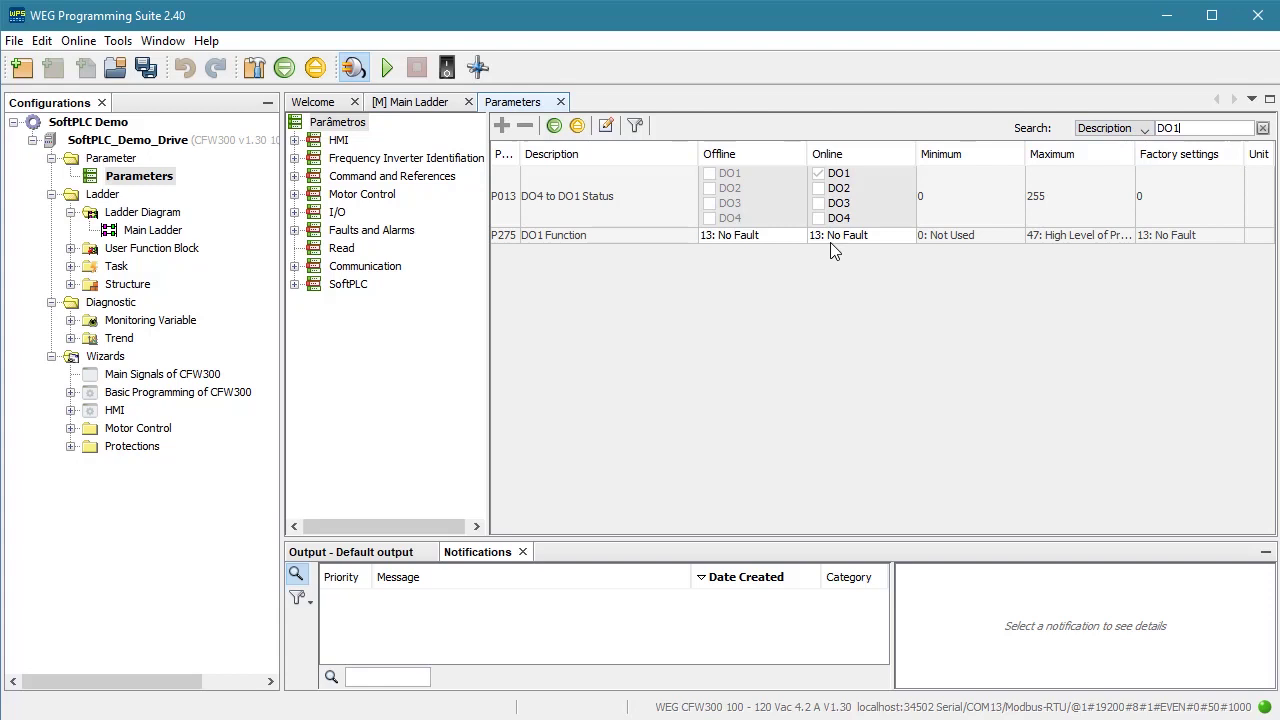
left_click(865, 236)
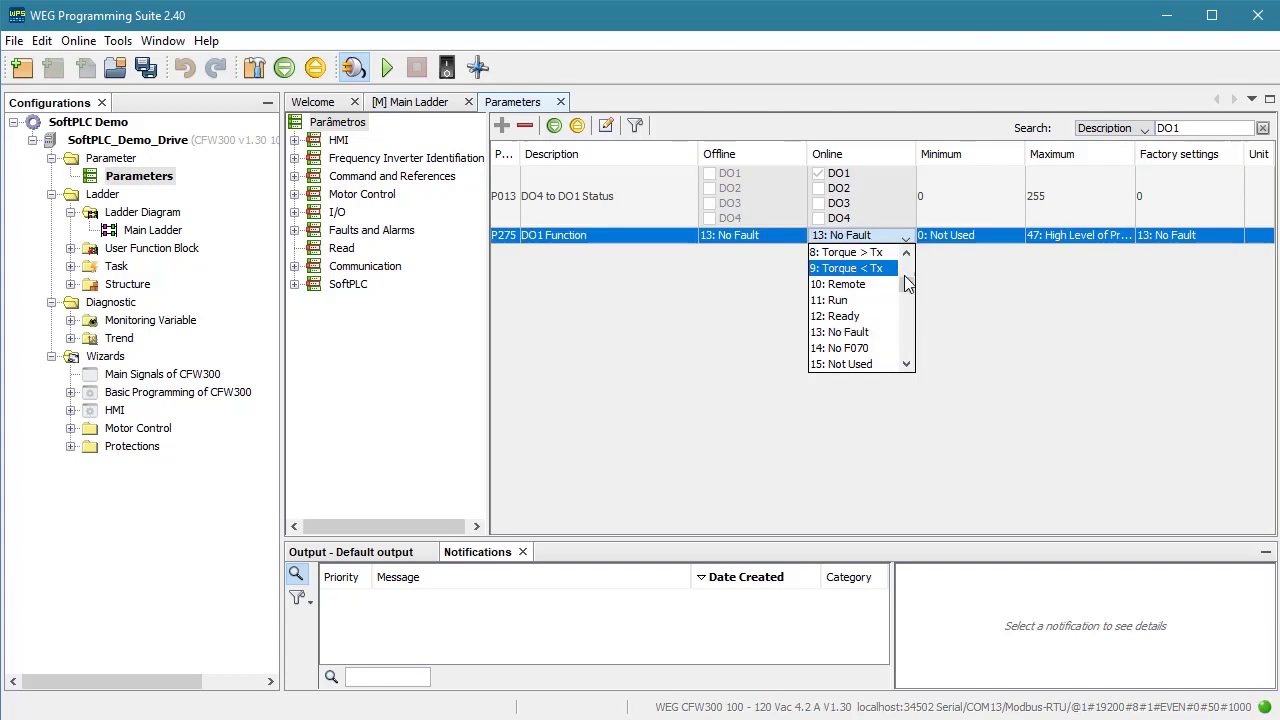
scroll(911, 323, "down", 2)
scroll(911, 335, "down", 2)
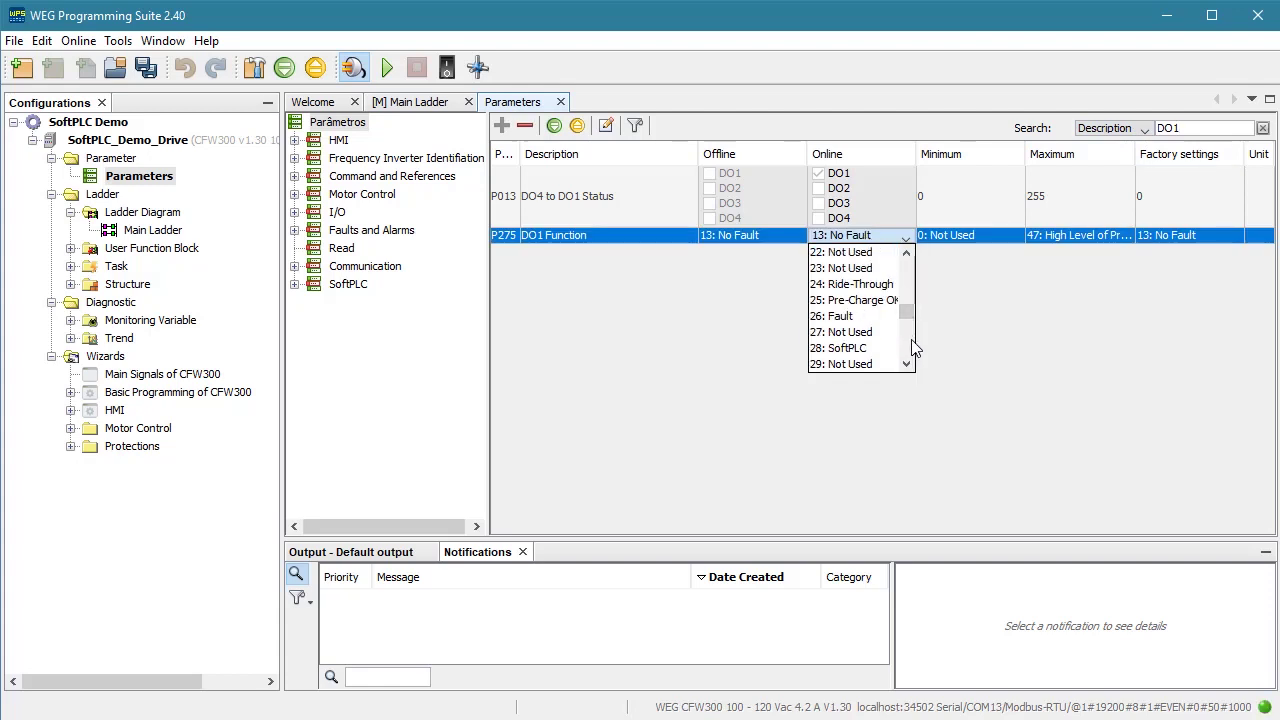
left_click(864, 349)
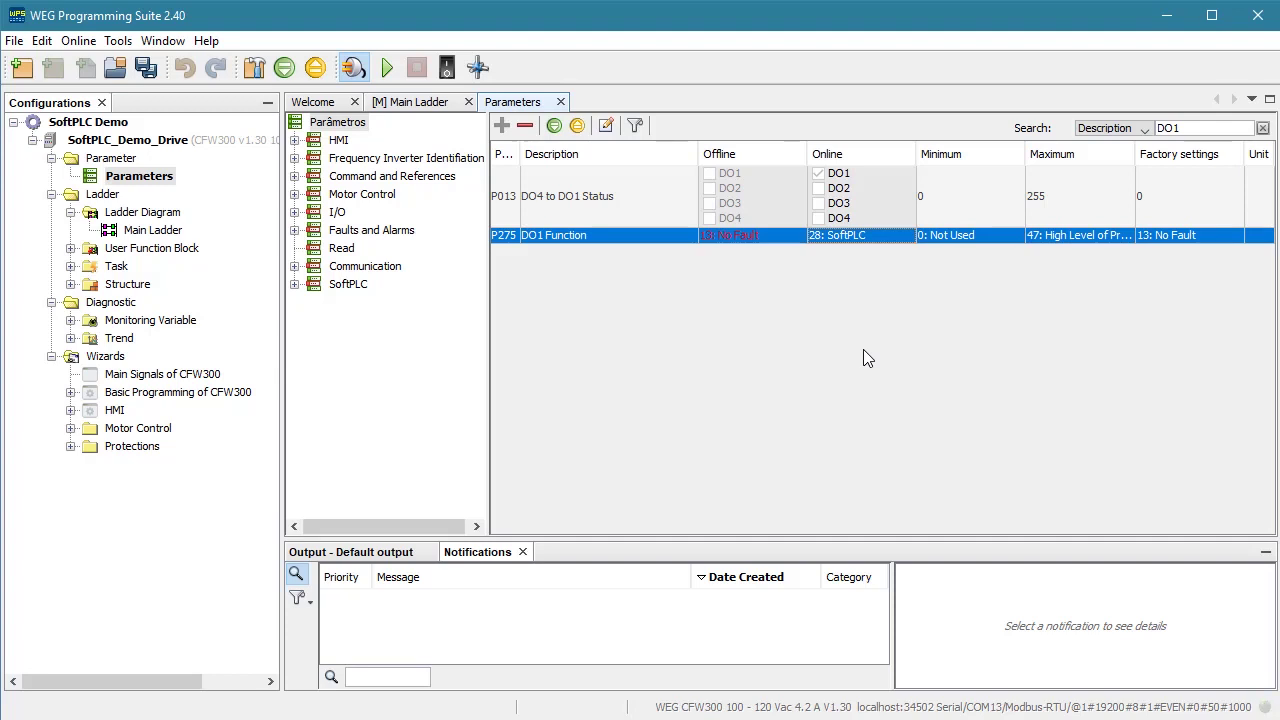
Step: Build the ladder program and download it with automatic Stop/Run enabled
left_click(255, 68)
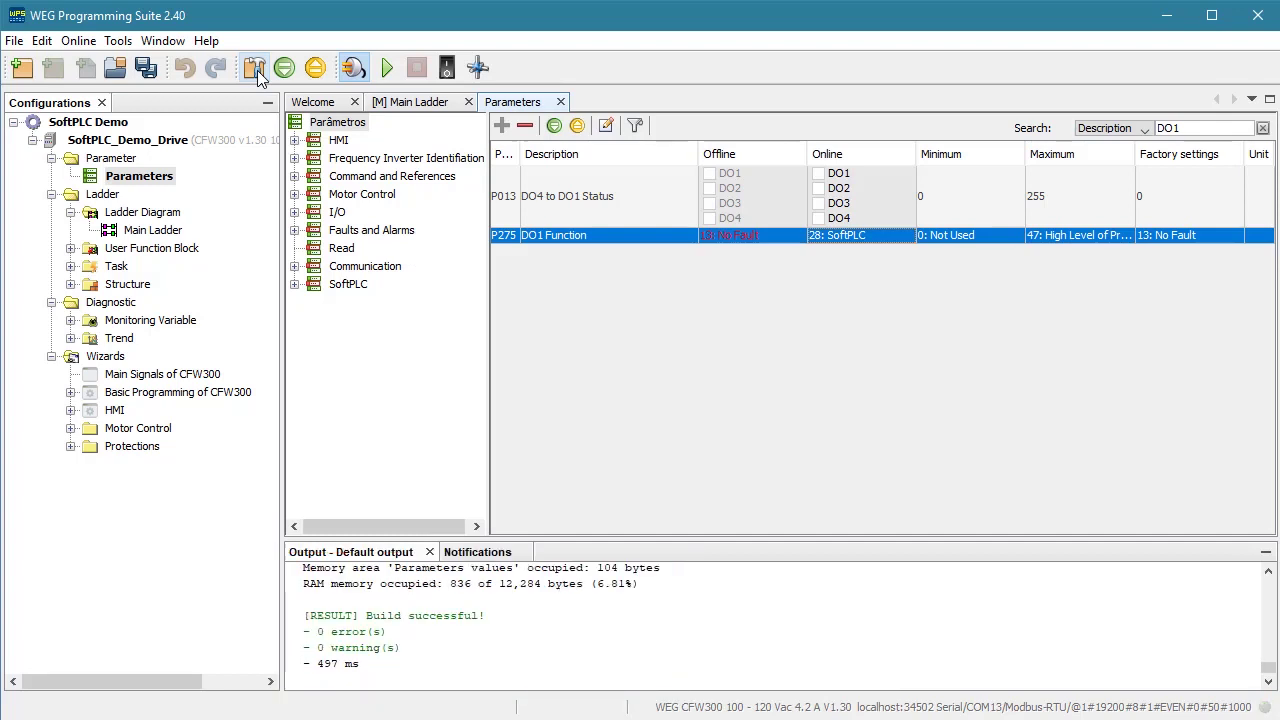
left_click(284, 70)
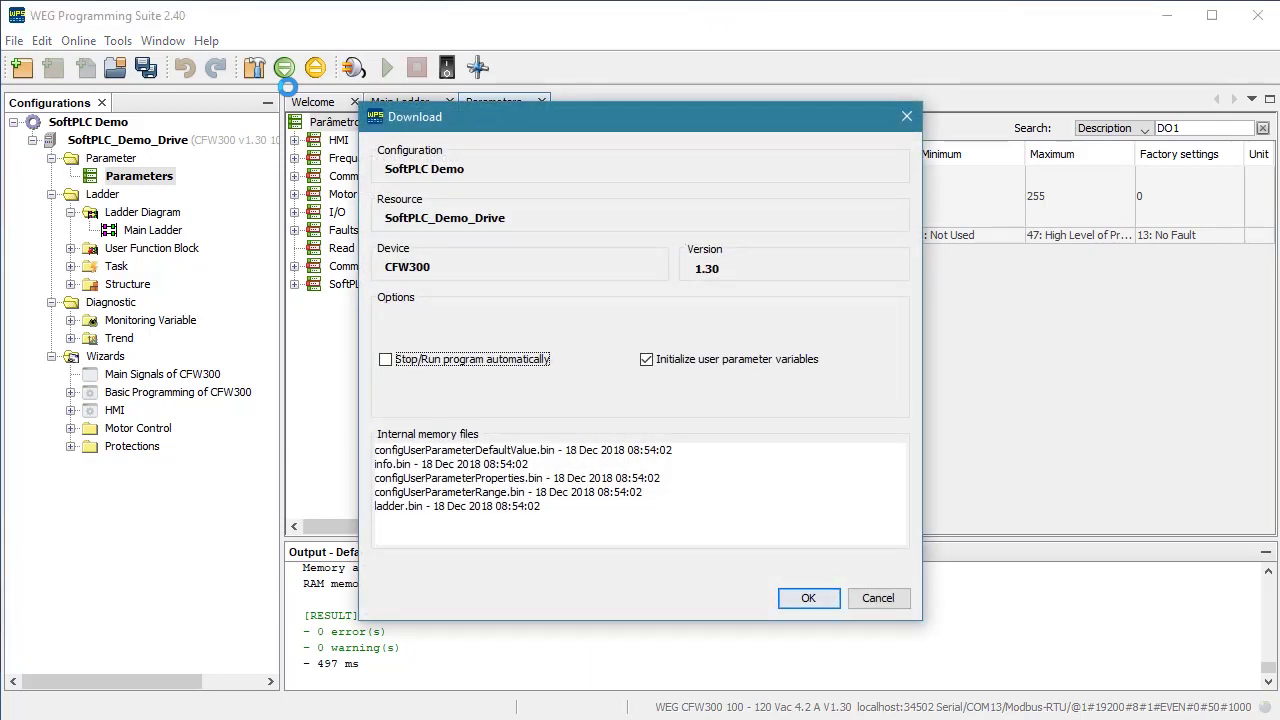
left_click(386, 360)
left_click(805, 600)
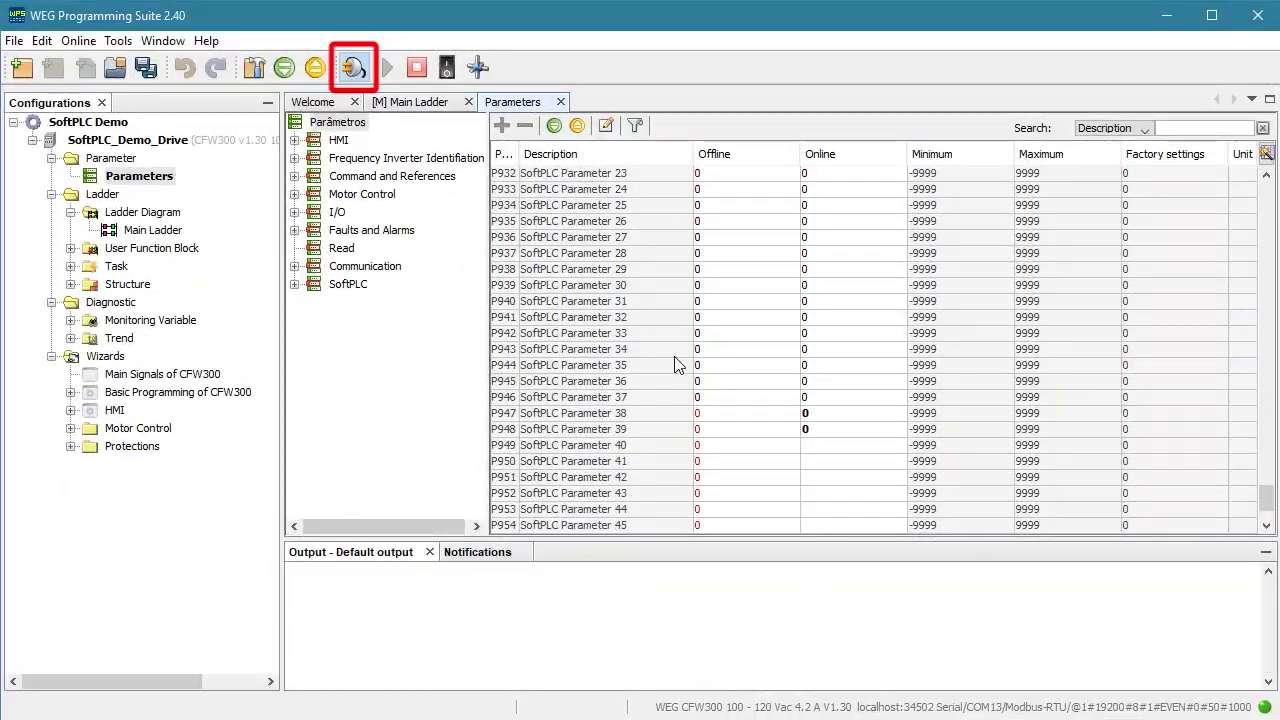
Step: Restart the SoftPLC by setting P901 to 0: Stop Application, then 1: Run Application, and show Main Ladder
scroll(676, 362, "up", 5)
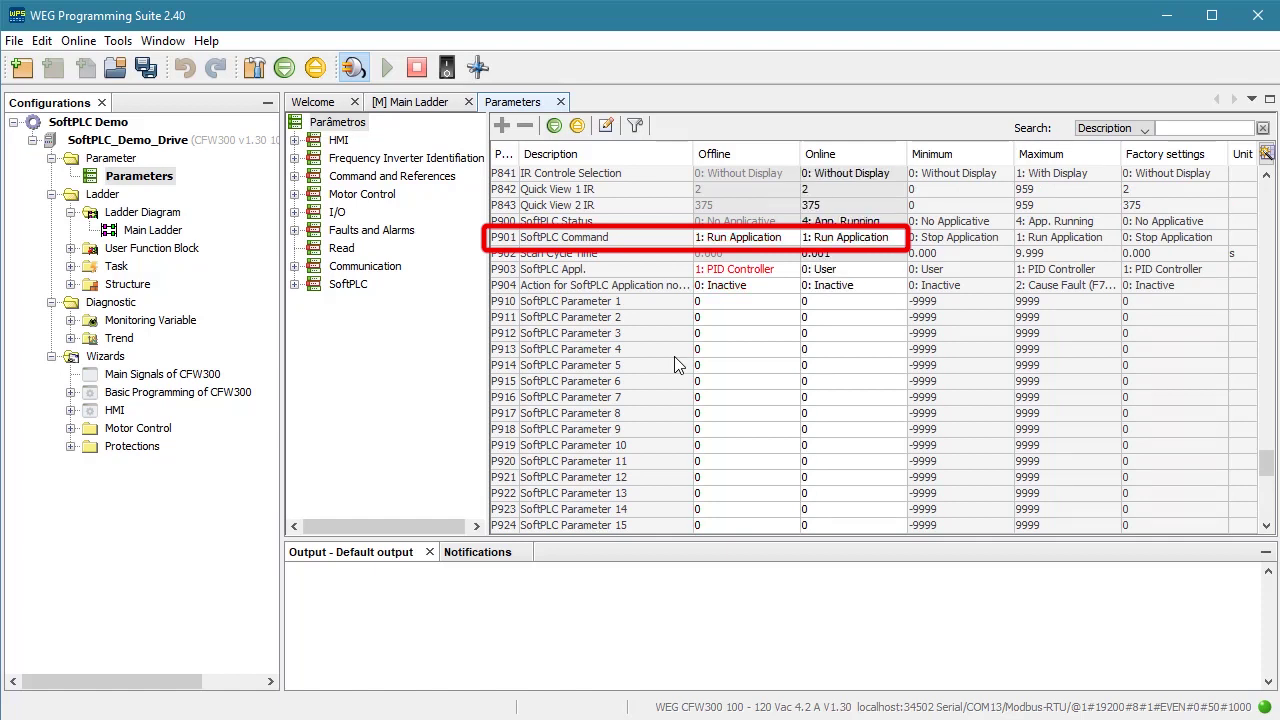
left_click(853, 245)
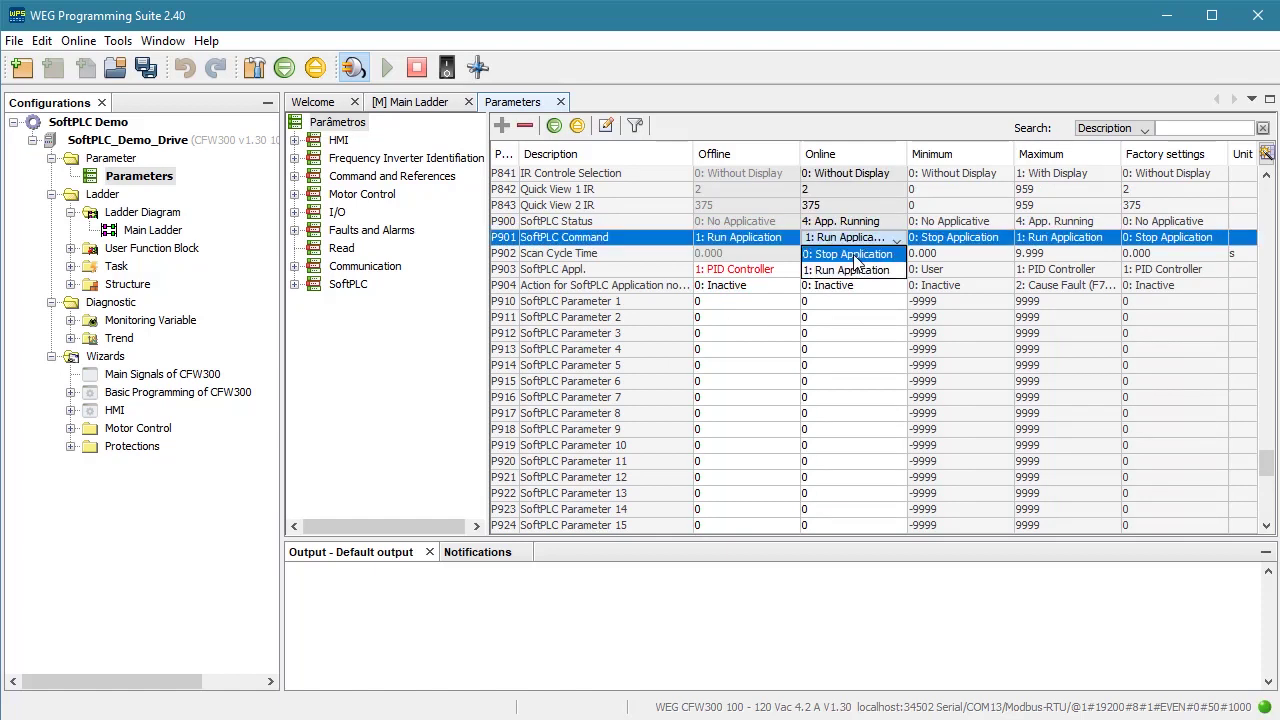
left_click(858, 270)
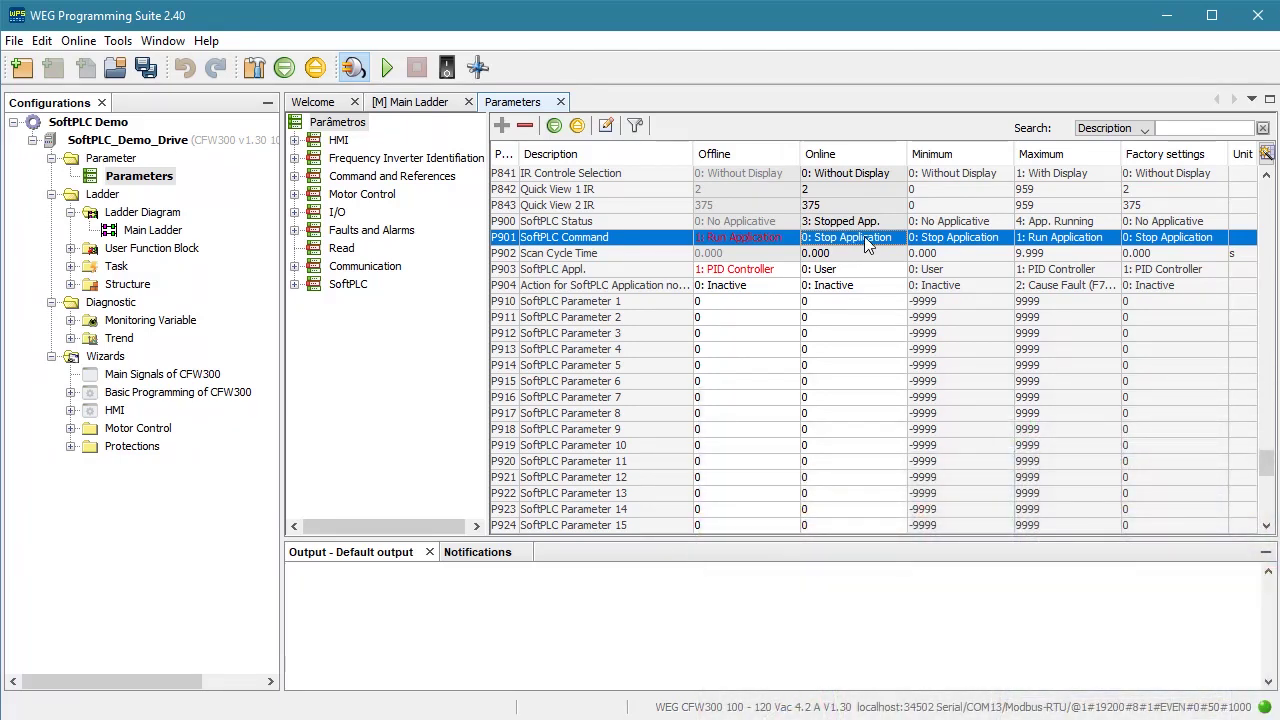
left_click(865, 242)
left_click(867, 272)
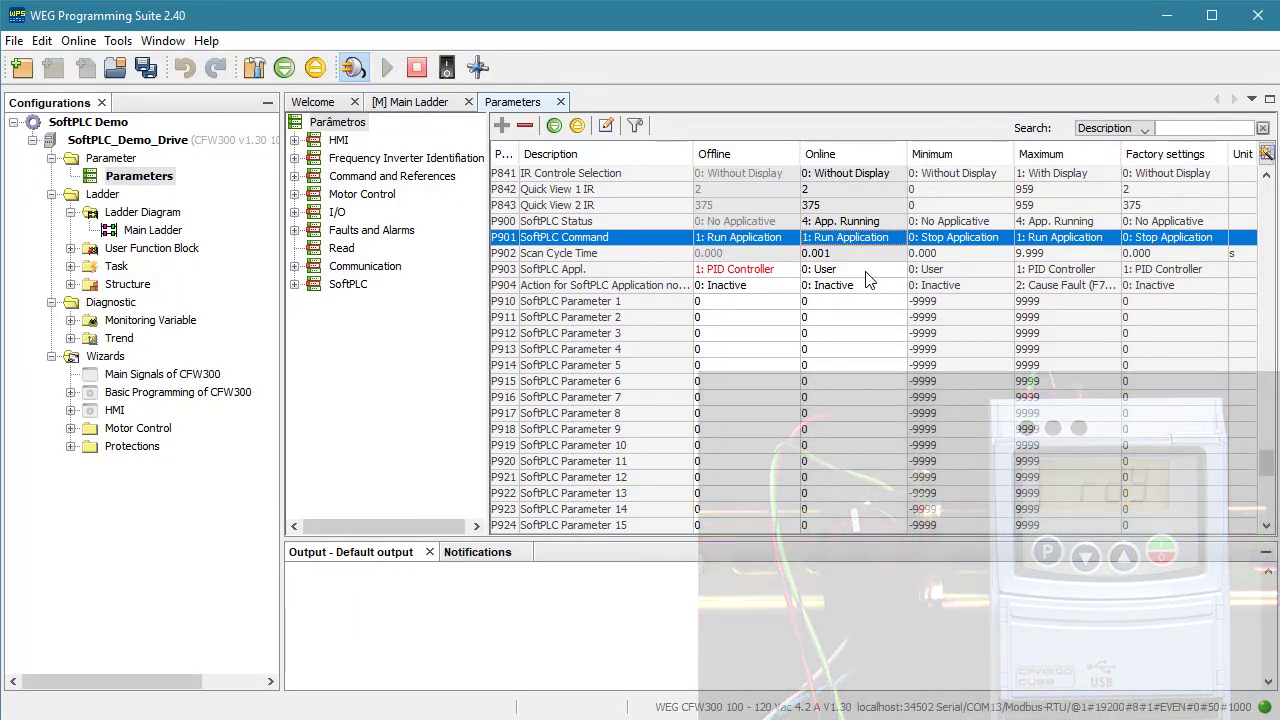
double_click(150, 231)
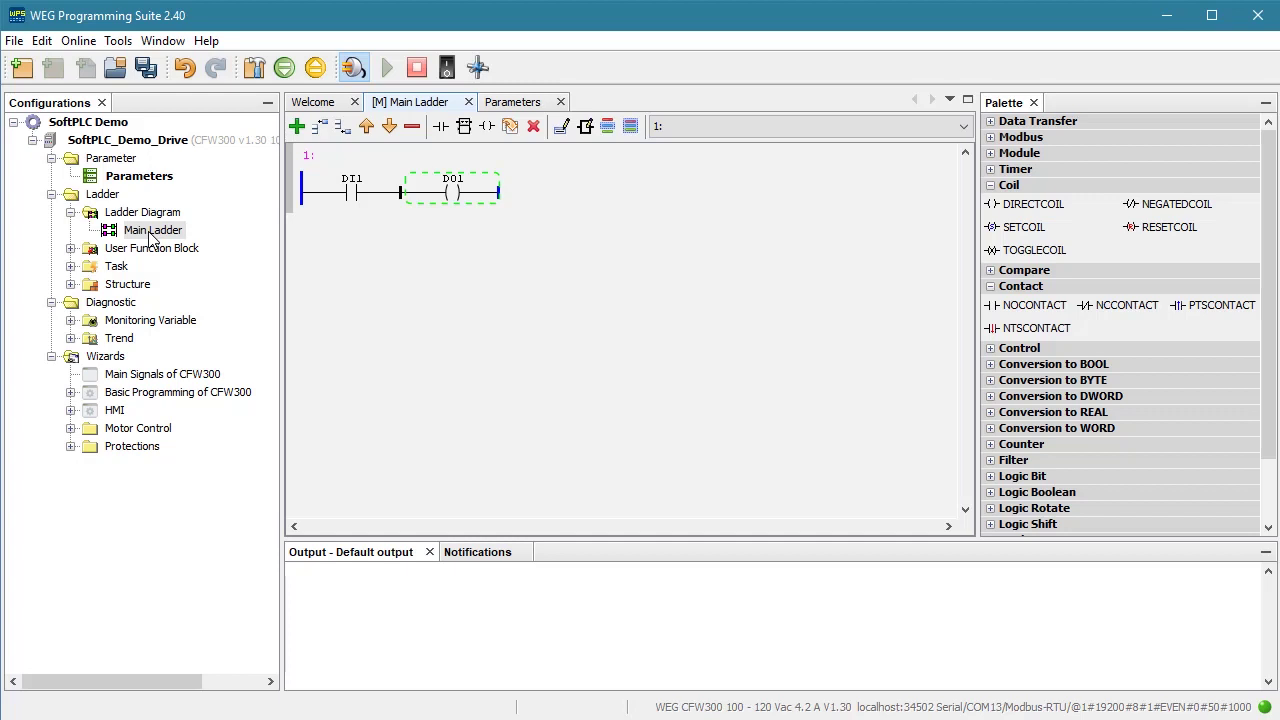
Step: Fully expand the SoftPLC Demo project tree beside the online DI1–DO1 rung
left_click(140, 178)
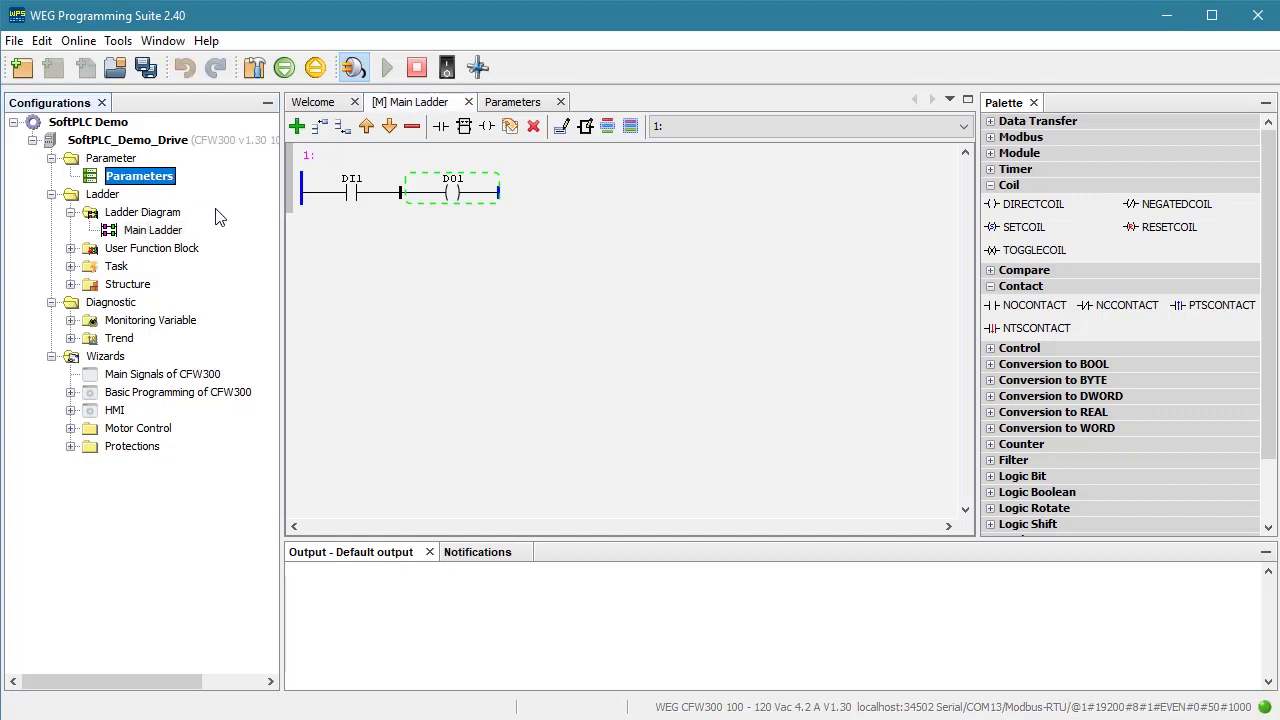
left_click(110, 212)
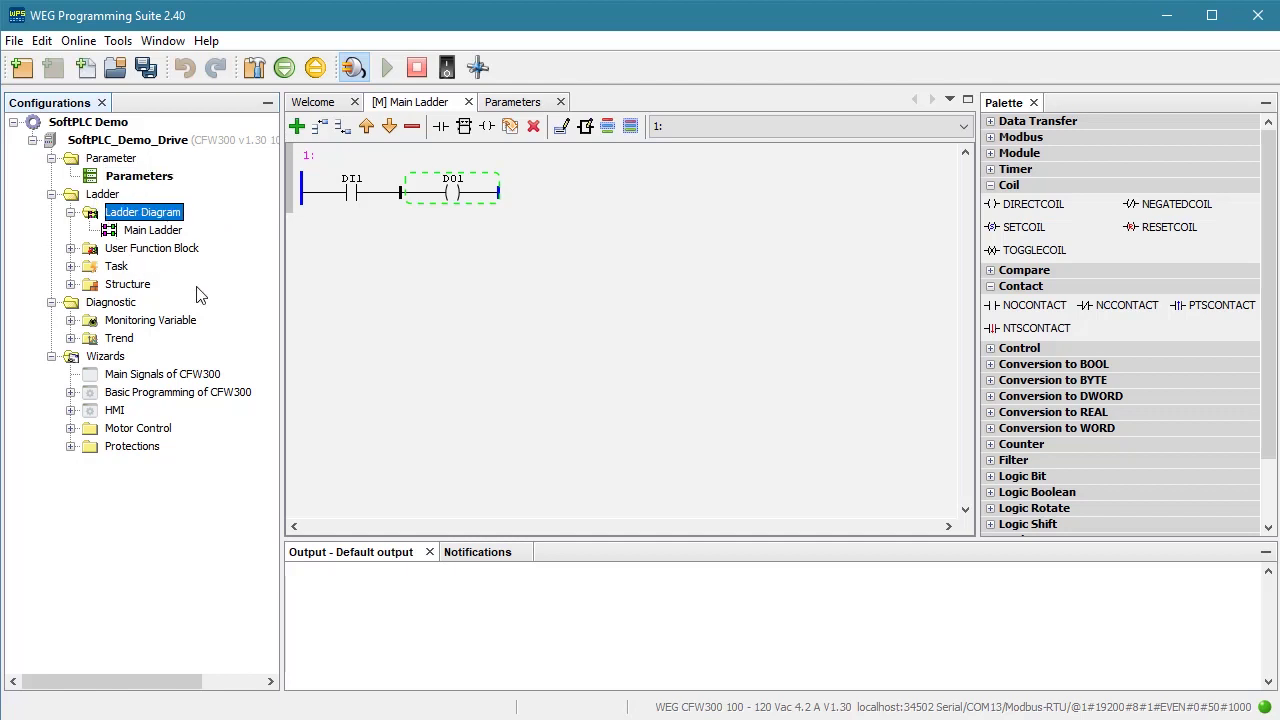
left_click(110, 304)
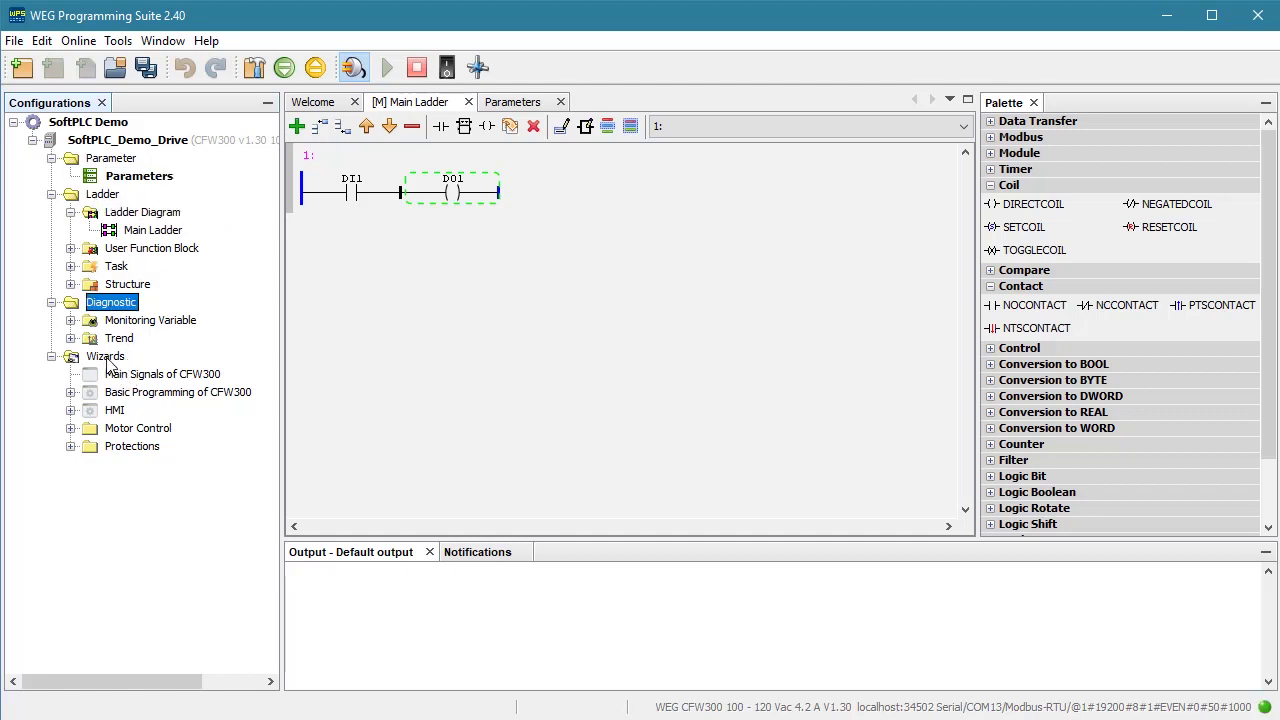
left_click(106, 358)
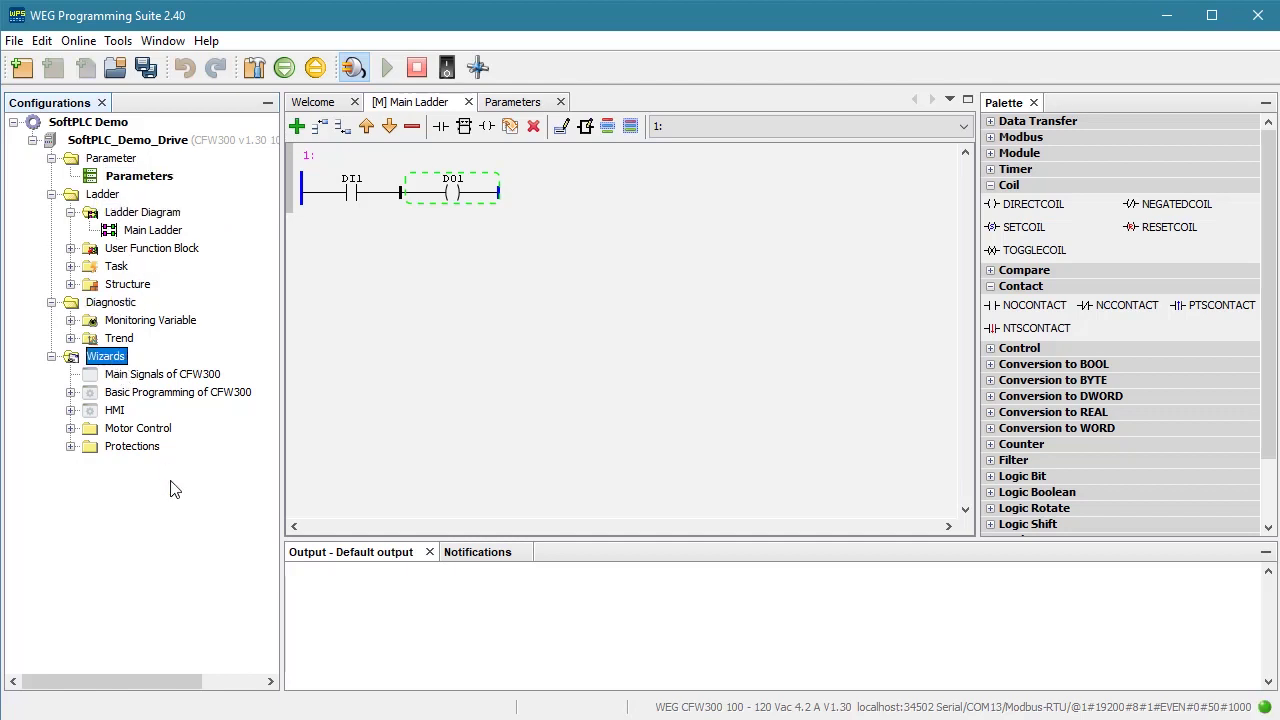